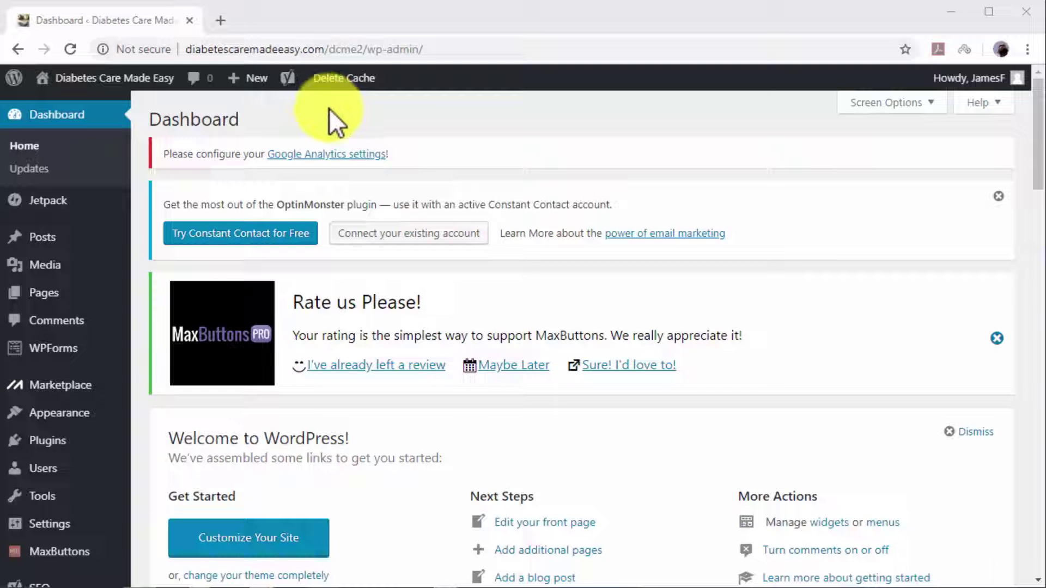
- Create a new, empty post from Posts > Add New in the admin sidebar
{"action": "mouse_move", "coordinate": [112, 194]}
{"action": "mouse_move", "coordinate": [110, 240]}
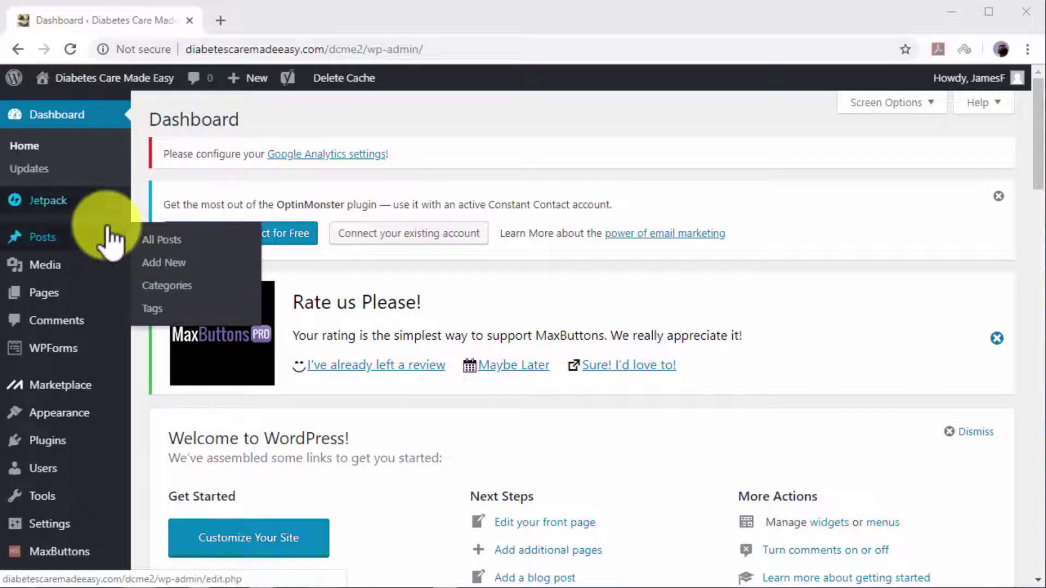
{"action": "left_click", "coordinate": [170, 263]}
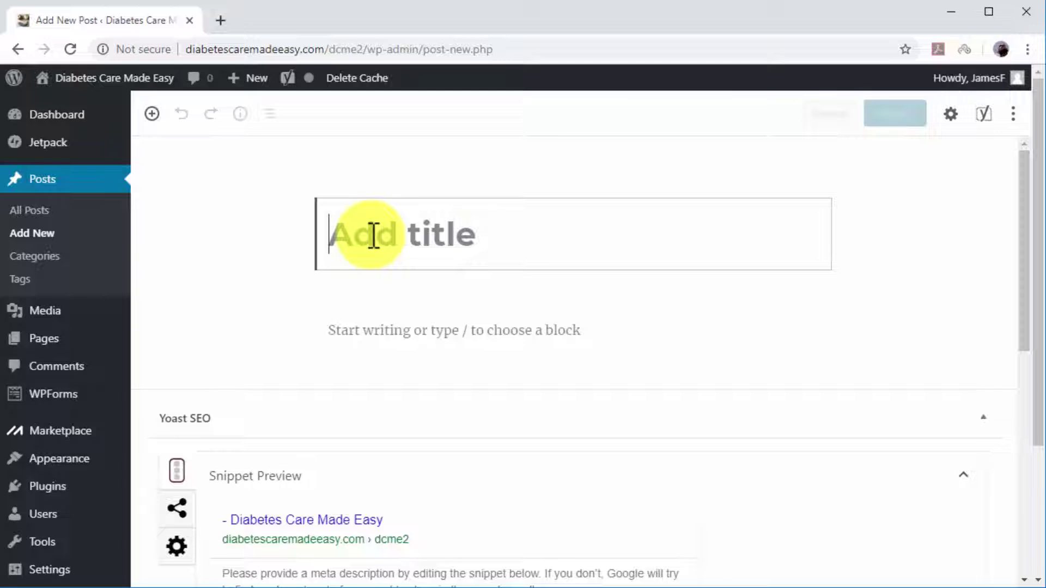
- Enter the title '5 Simple Diabetes Care Tips And Best practices You Won't Believe People Are Ignoring'
{"action": "type", "text": "5"}
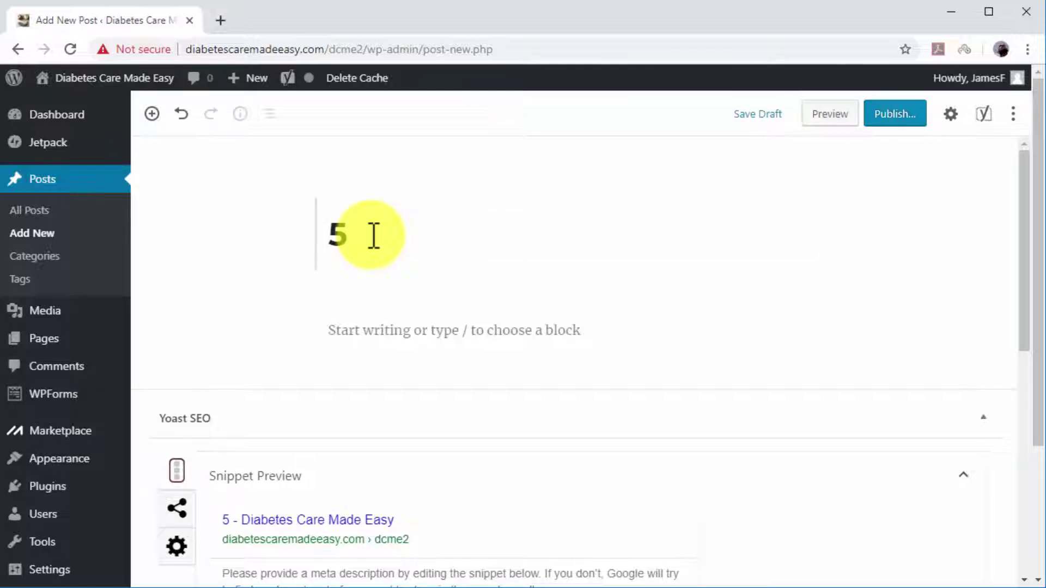
{"action": "type", "text": " Simple "}
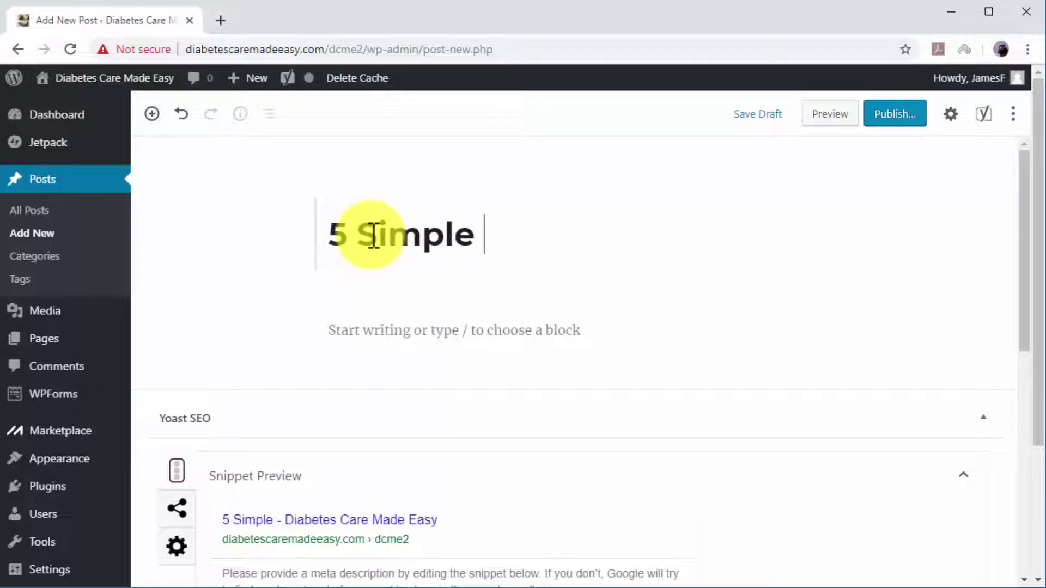
{"action": "type", "text": "Diabetes "}
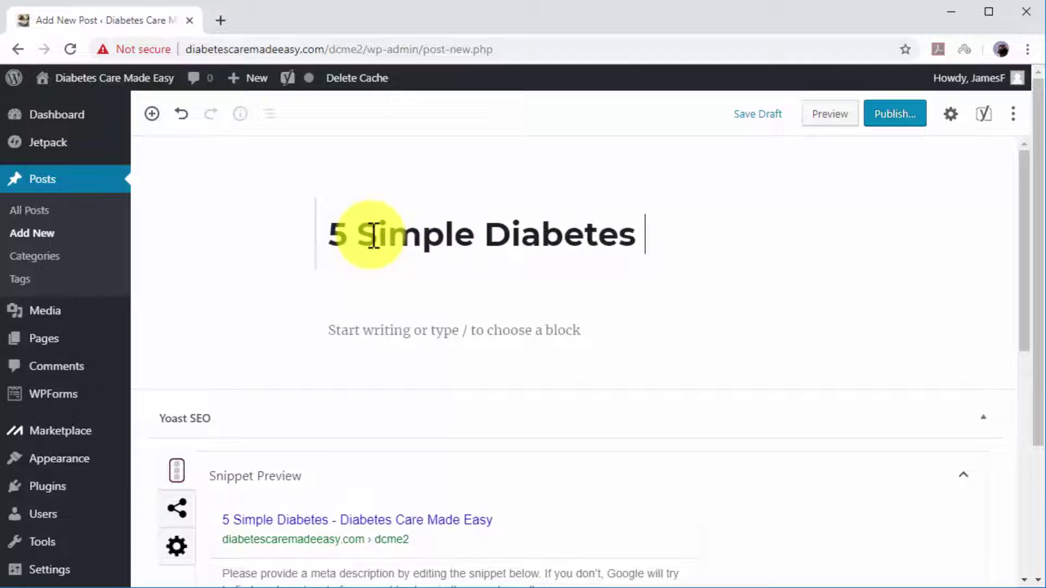
{"action": "type", "text": "Care "}
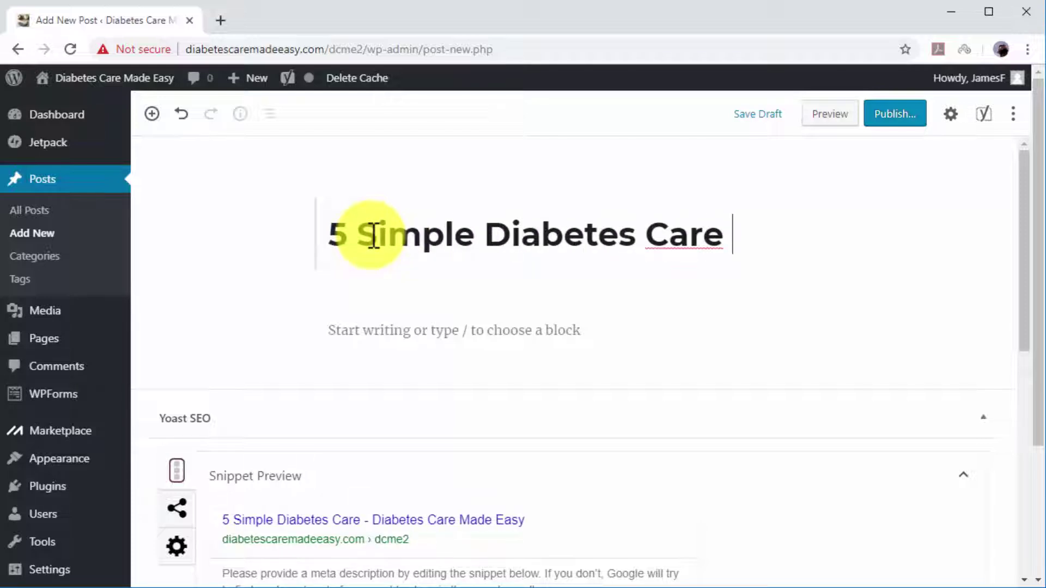
{"action": "type", "text": "Tips An"}
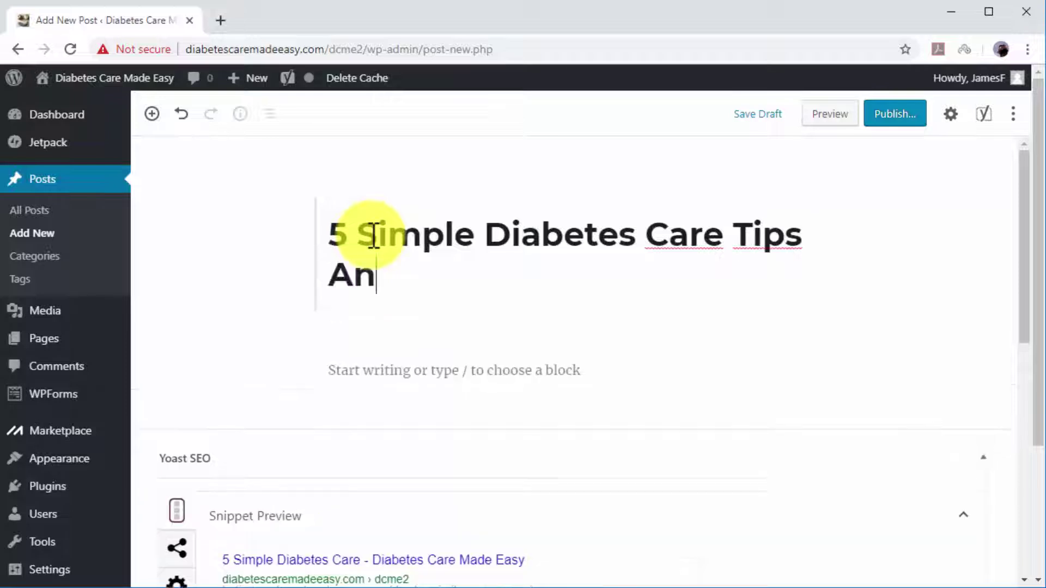
{"action": "type", "text": "d Best "}
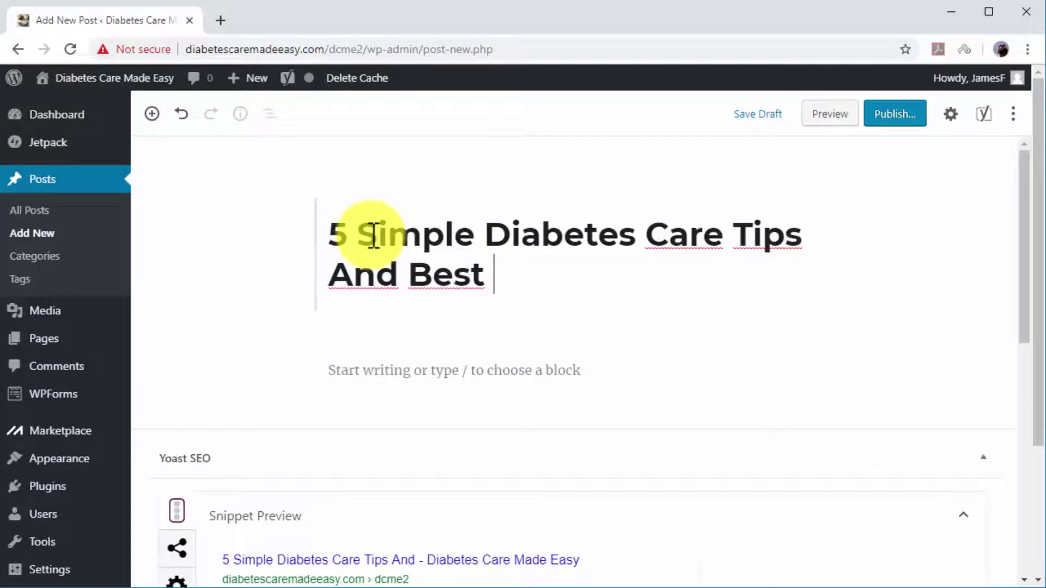
{"action": "type", "text": "pract"}
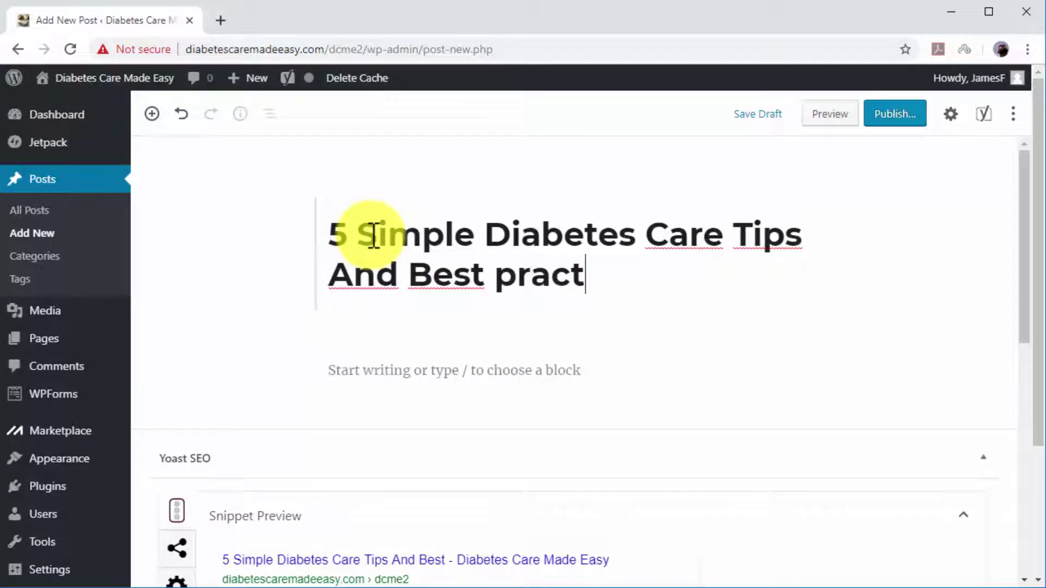
{"action": "type", "text": "ices"}
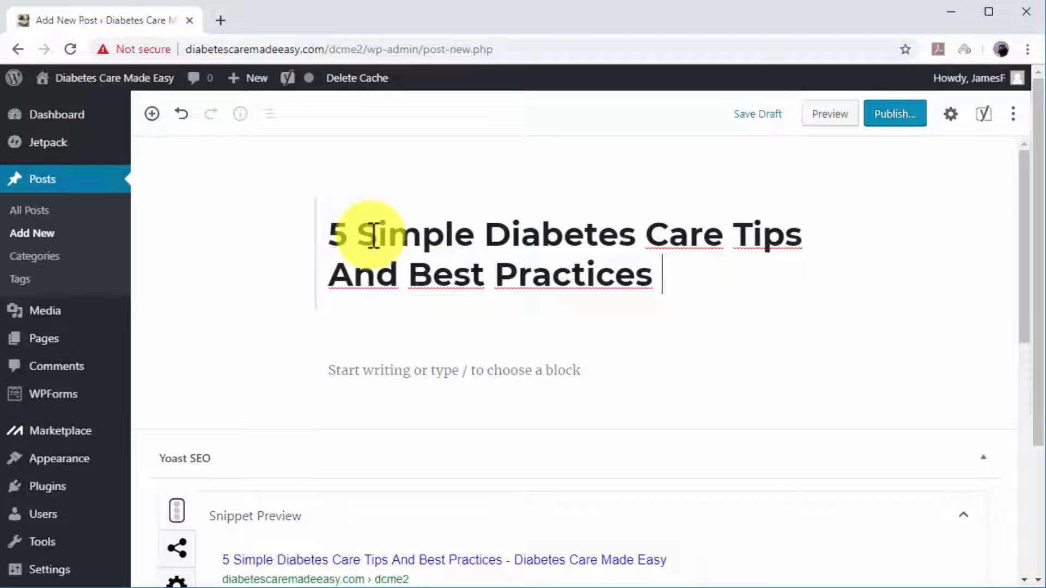
{"action": "type", "text": "You "}
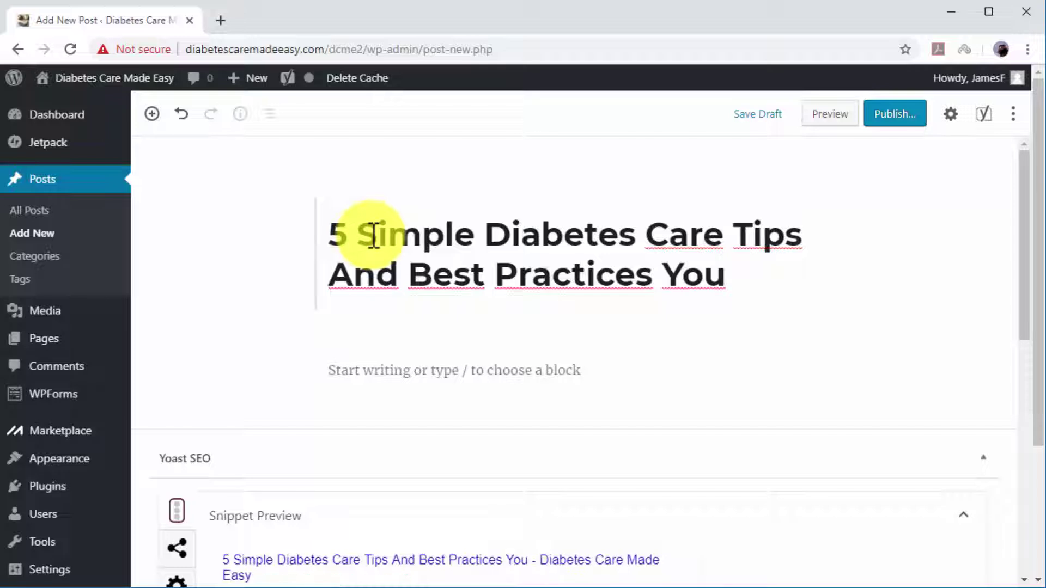
{"action": "type", "text": "Won't "}
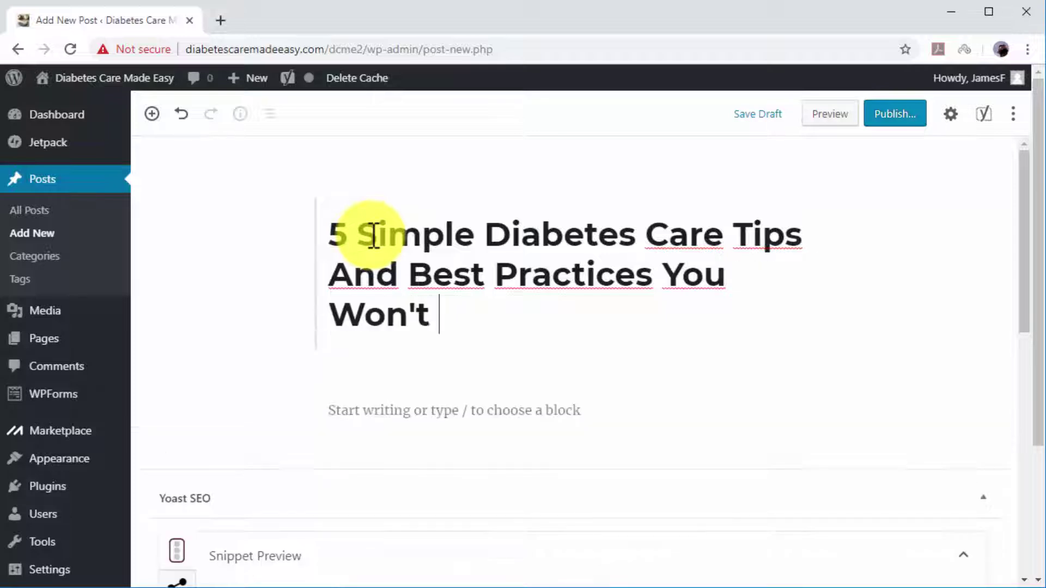
{"action": "type", "text": "Beli"}
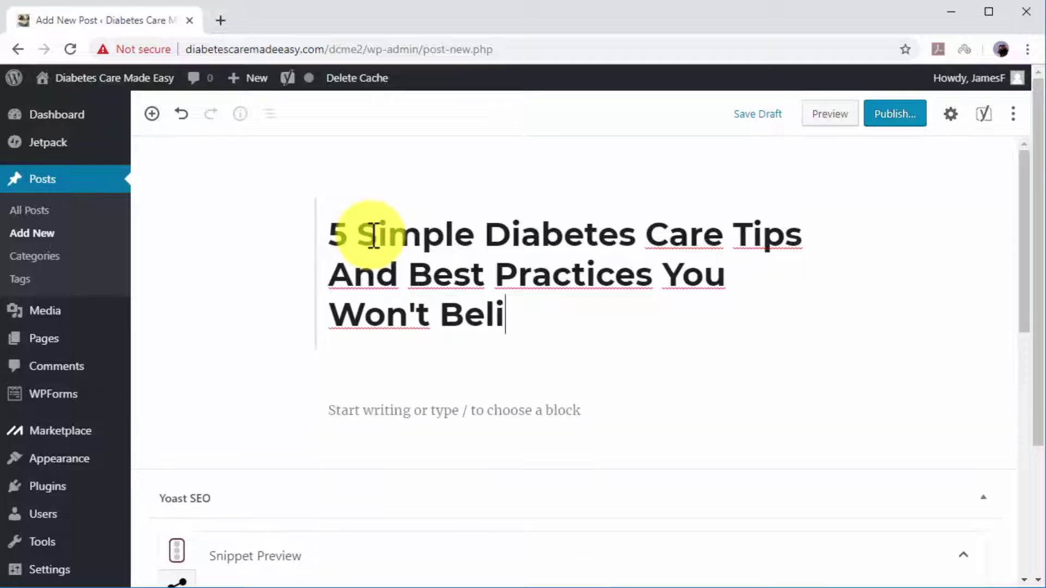
{"action": "type", "text": "eve People"}
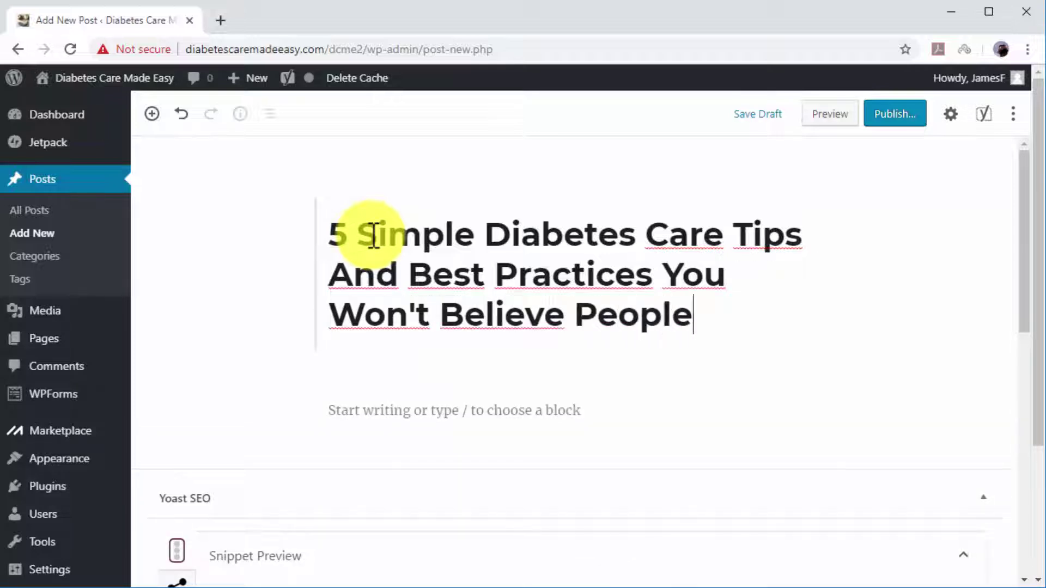
{"action": "type", "text": " Are Ignorin"}
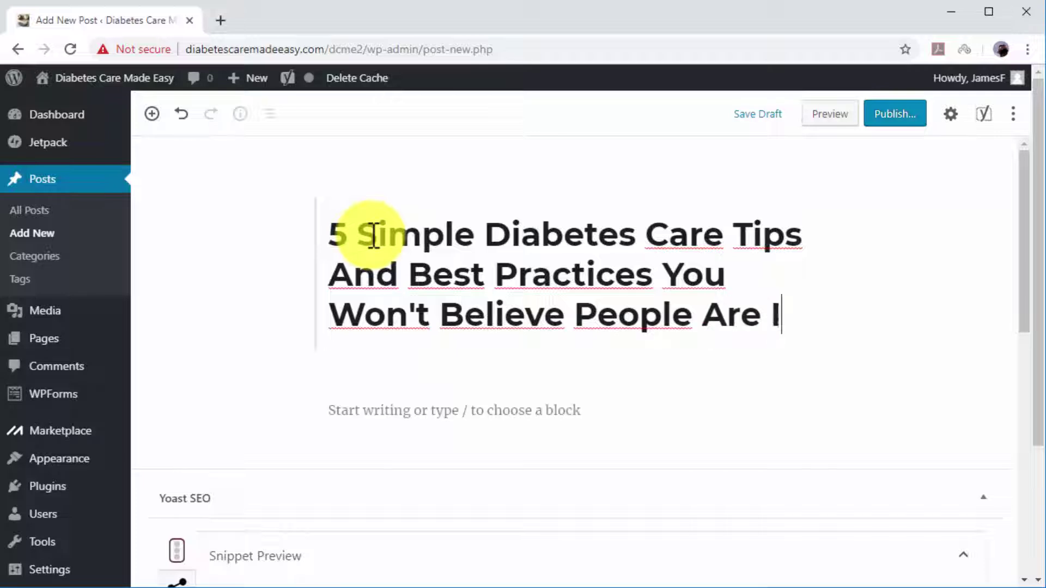
{"action": "type", "text": "g"}
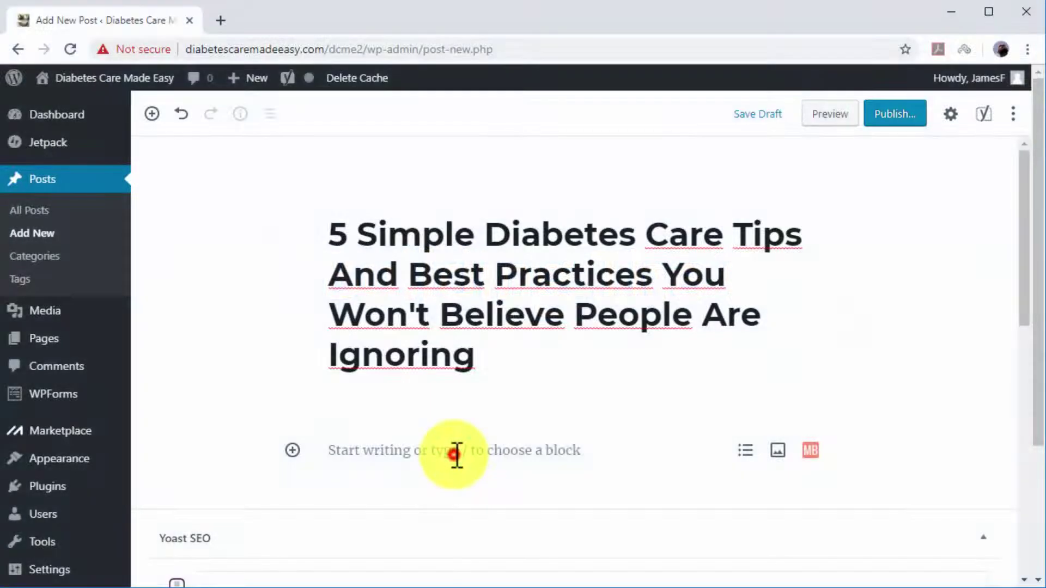
- Paste the prepared diabetes care article into the post body, then return to the top
{"action": "left_click", "coordinate": [456, 455]}
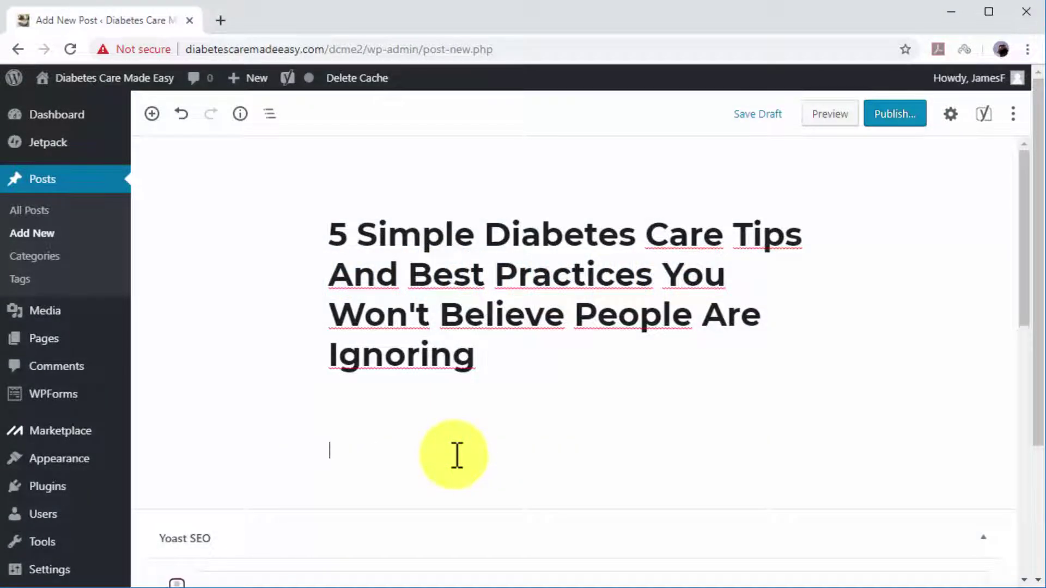
{"action": "key", "text": "ctrl+v"}
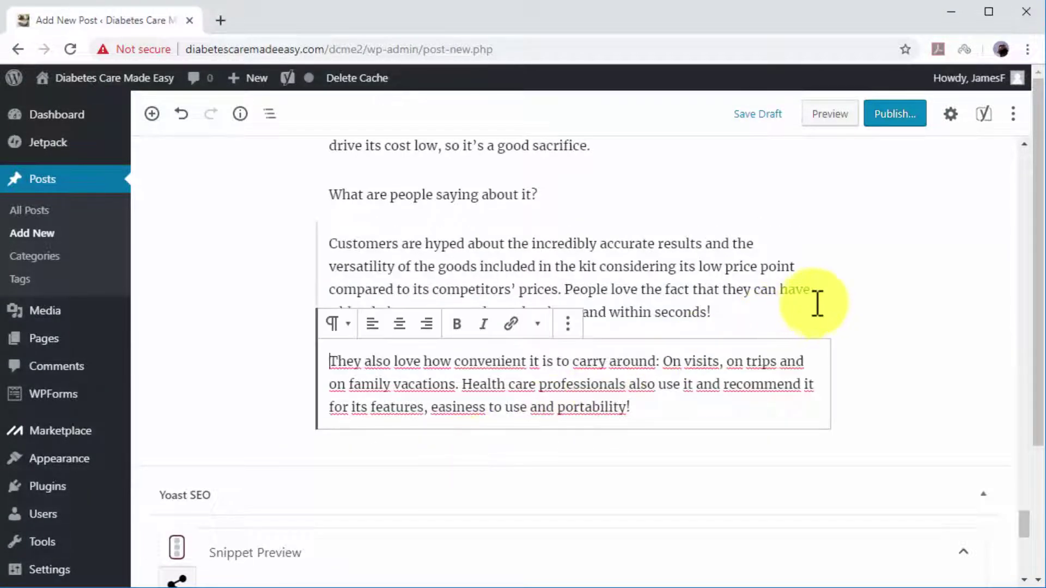
{"action": "scroll", "coordinate": [821, 297], "scroll_direction": "up", "scroll_amount": 15}
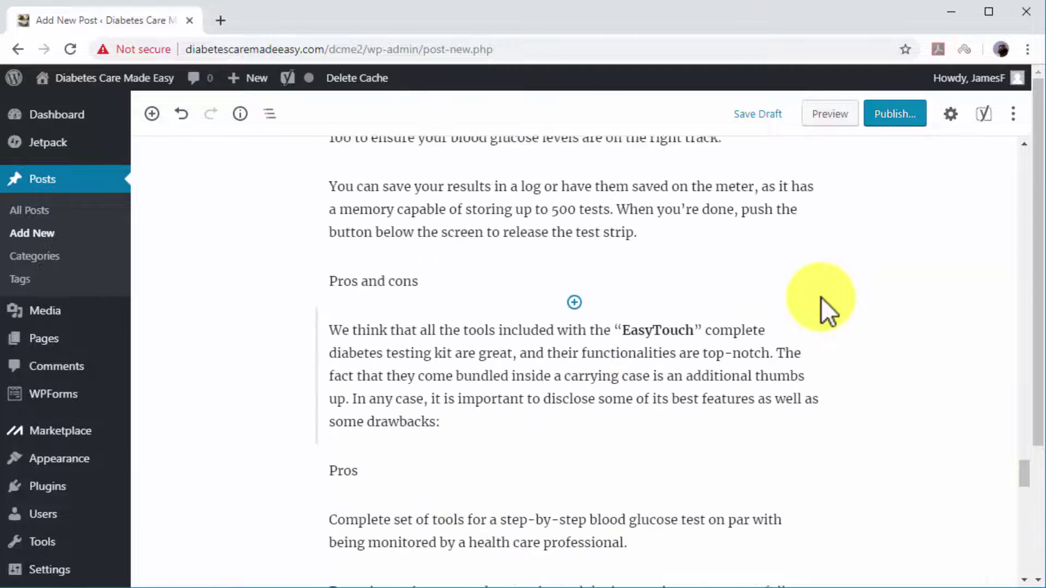
{"action": "scroll", "coordinate": [822, 297], "scroll_direction": "up", "scroll_amount": 10}
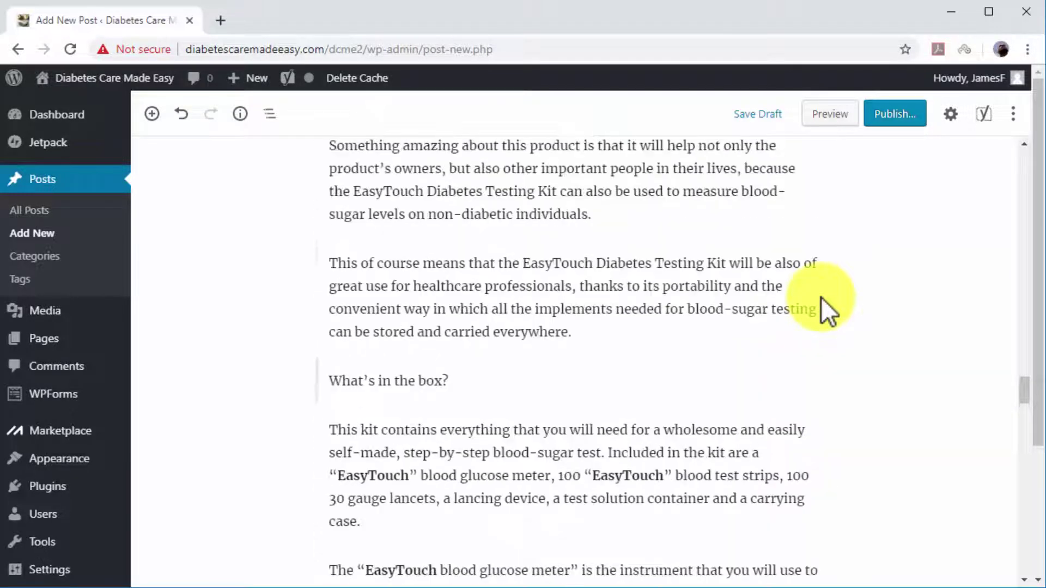
{"action": "scroll", "coordinate": [821, 296], "scroll_direction": "up", "scroll_amount": 12}
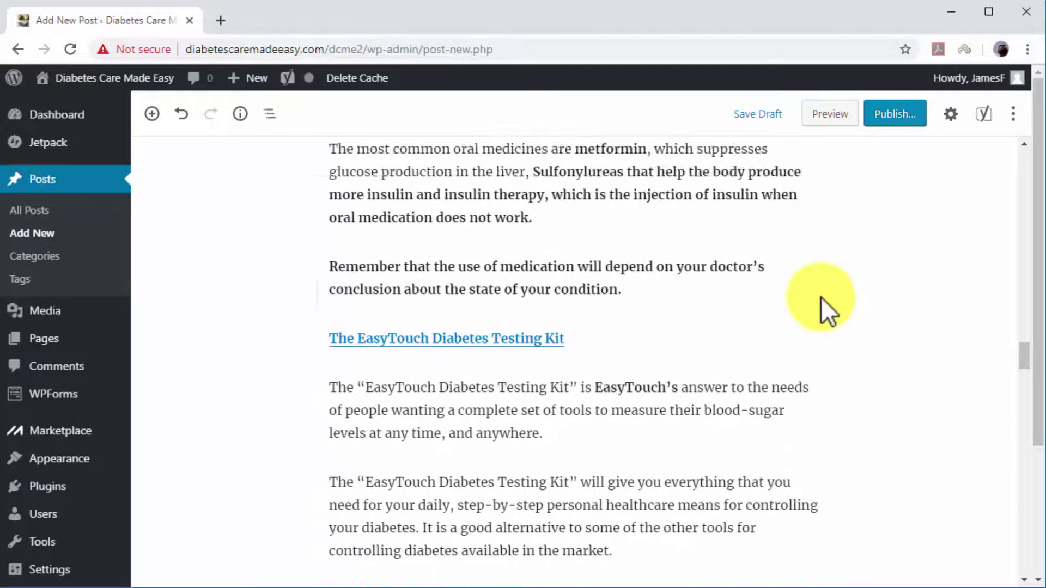
{"action": "scroll", "coordinate": [822, 296], "scroll_direction": "up", "scroll_amount": 12}
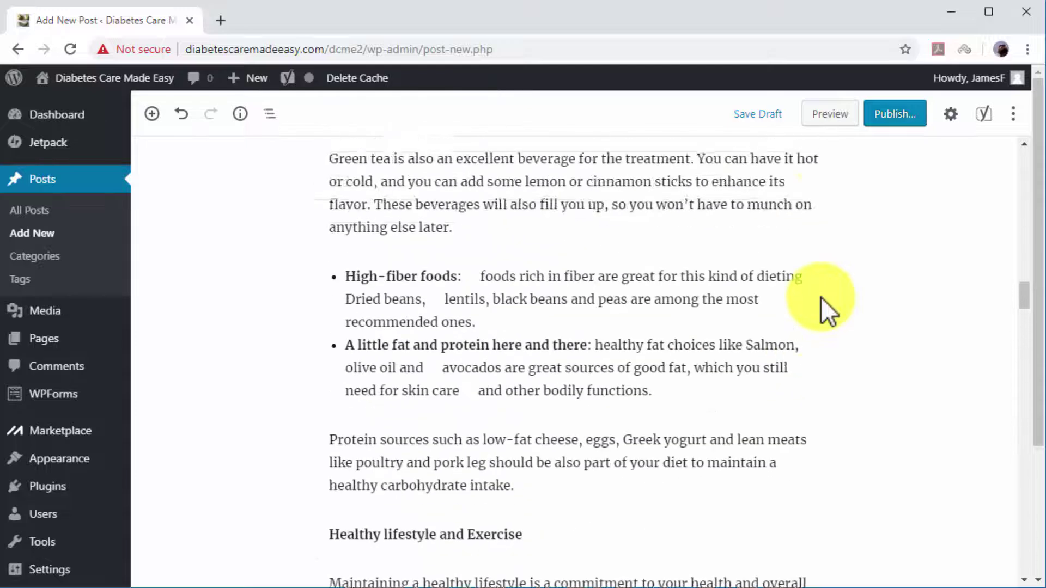
{"action": "scroll", "coordinate": [820, 296], "scroll_direction": "up", "scroll_amount": 12}
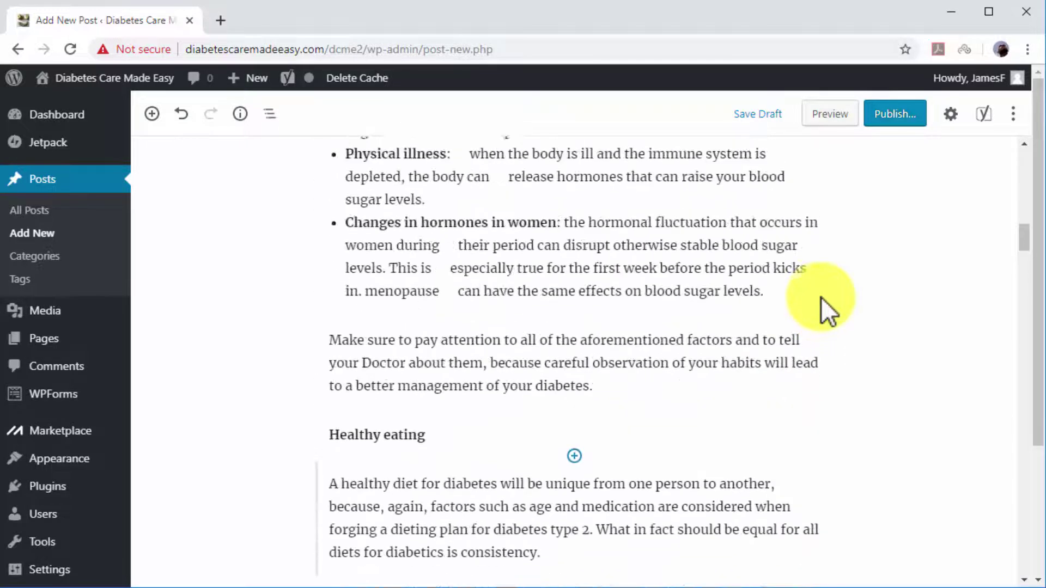
{"action": "scroll", "coordinate": [821, 298], "scroll_direction": "up", "scroll_amount": 12}
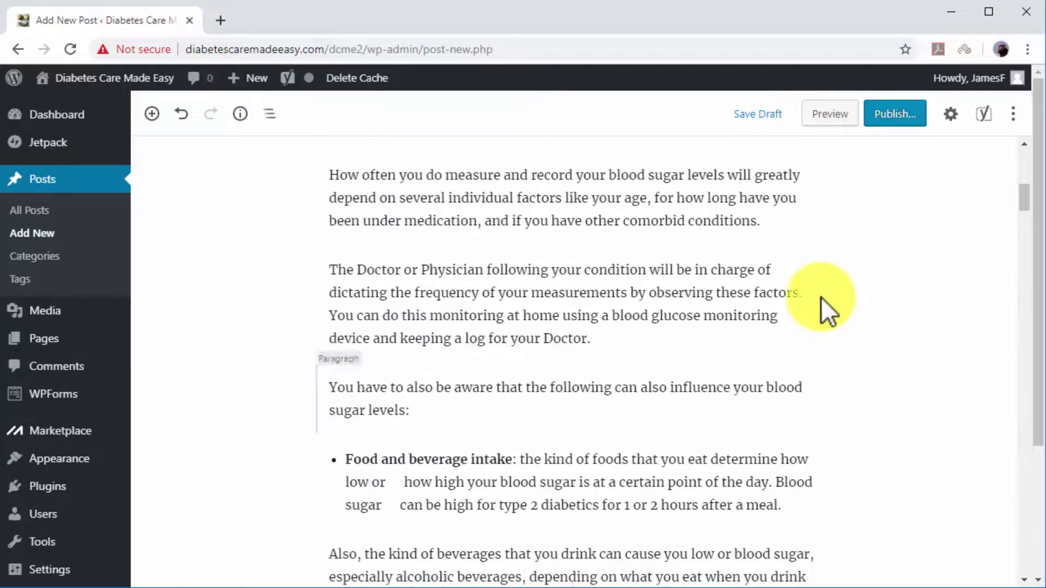
{"action": "scroll", "coordinate": [821, 296], "scroll_direction": "up", "scroll_amount": 5}
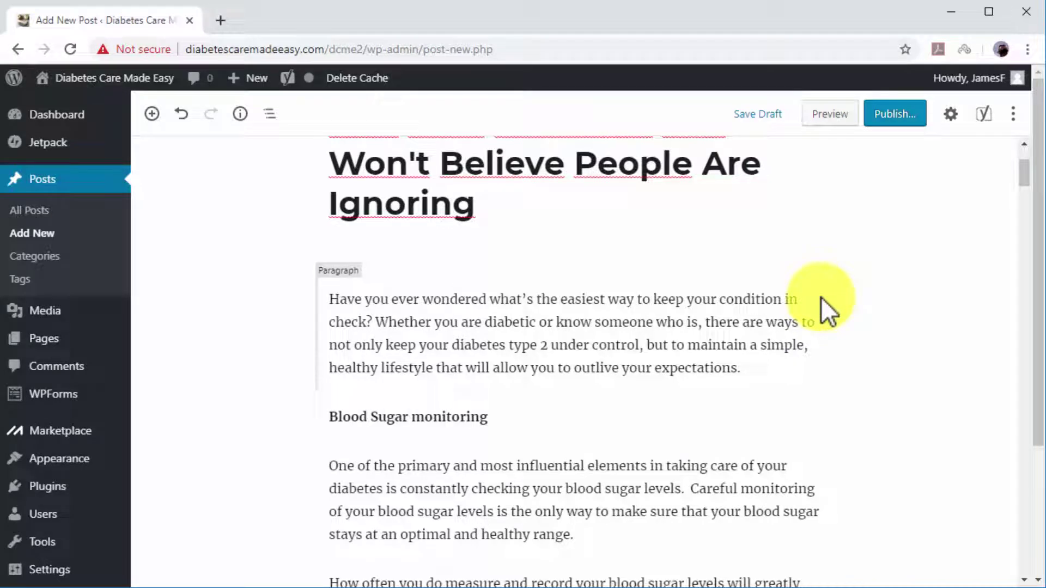
- Prefix the Blood Sugar monitoring heading with '5)' and the Healthy eating heading with '4)'
{"action": "left_click", "coordinate": [332, 416]}
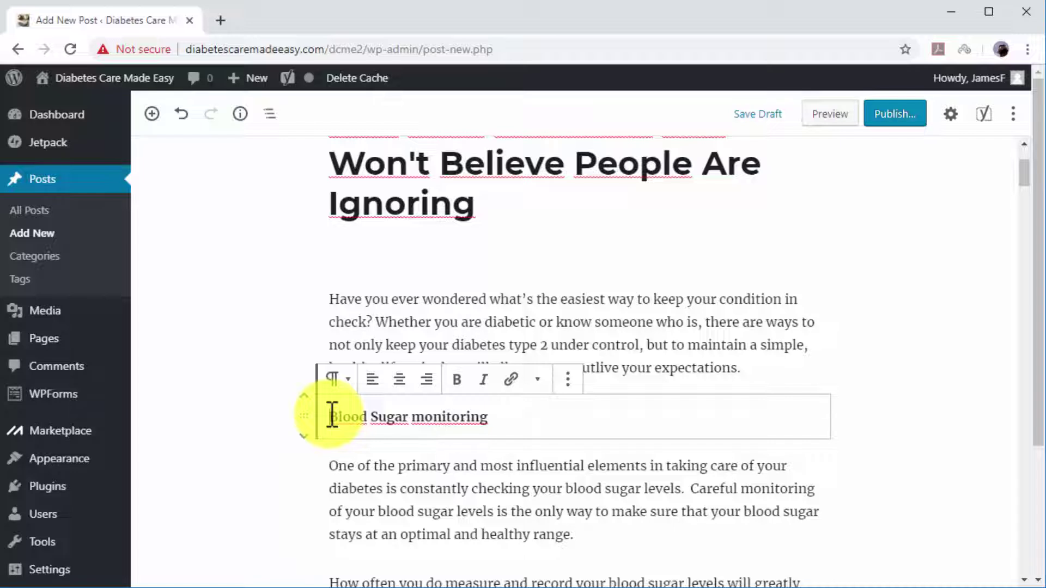
{"action": "type", "text": "5)"}
{"action": "scroll", "coordinate": [333, 419], "scroll_direction": "down", "scroll_amount": 5}
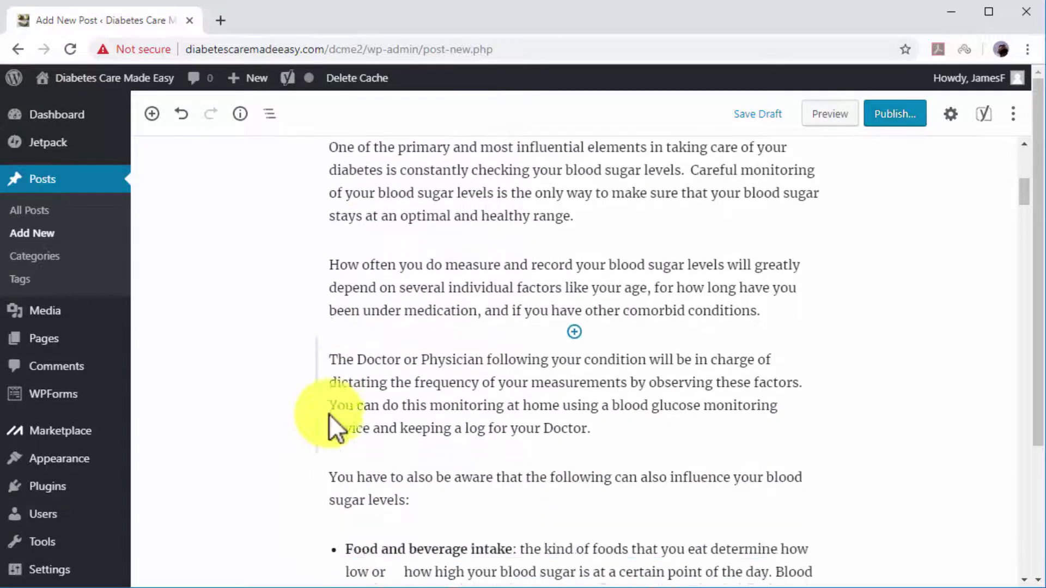
{"action": "scroll", "coordinate": [329, 414], "scroll_direction": "down", "scroll_amount": 14}
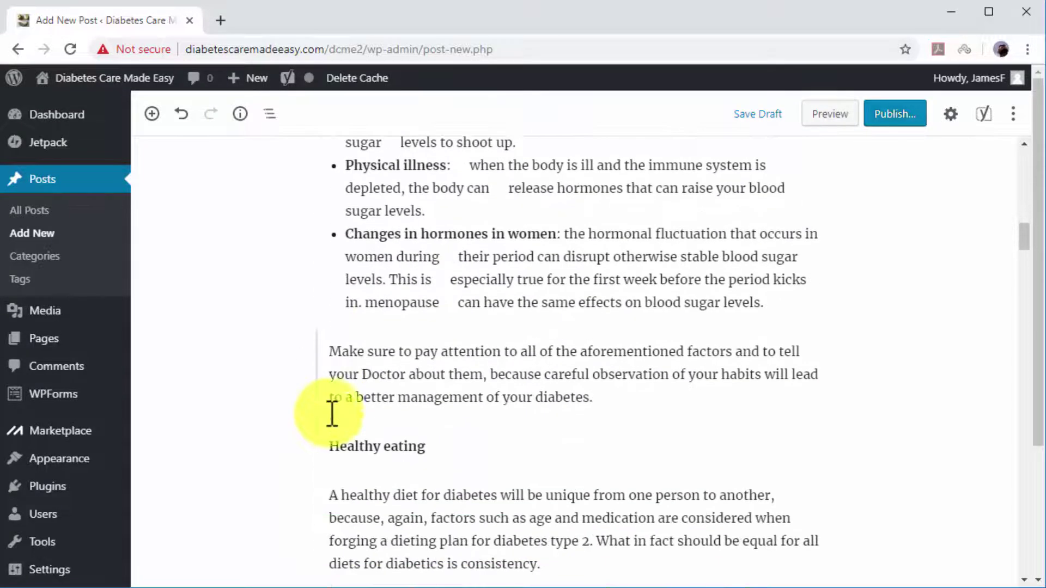
{"action": "left_click", "coordinate": [333, 435]}
{"action": "type", "text": "4"}
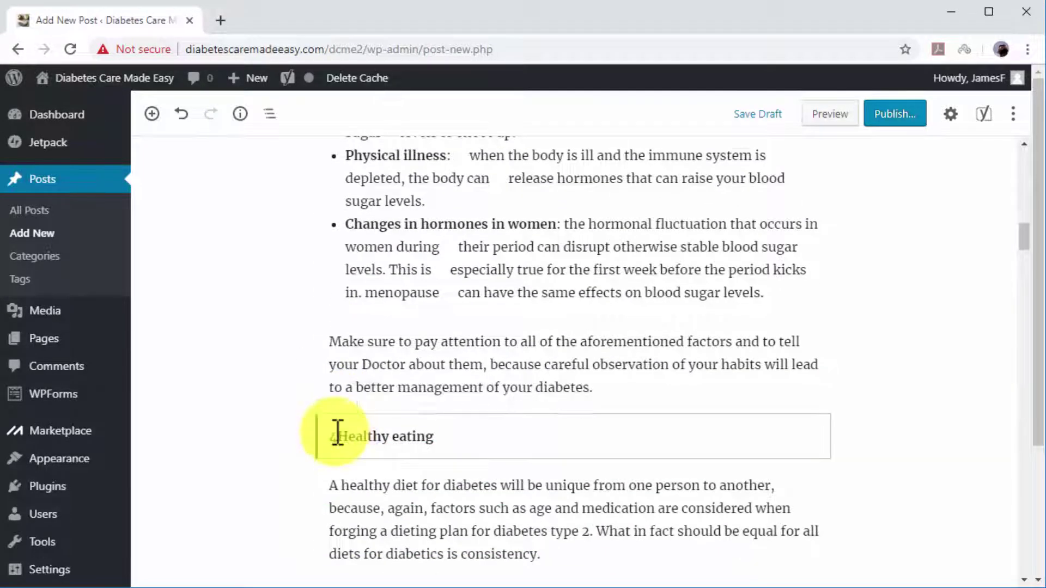
{"action": "type", "text": ")"}
{"action": "scroll", "coordinate": [337, 433], "scroll_direction": "down", "scroll_amount": 6}
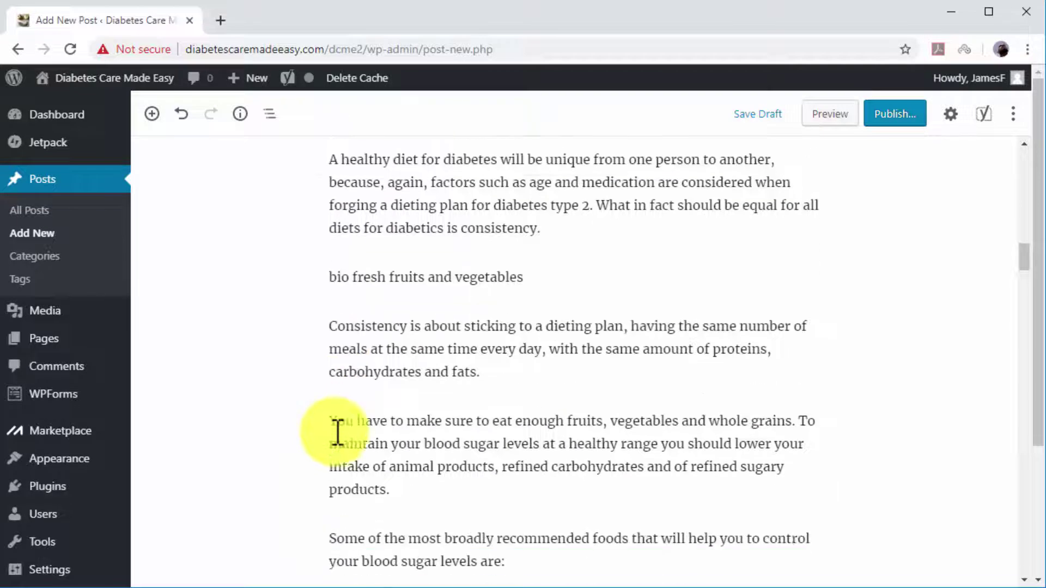
{"action": "scroll", "coordinate": [338, 433], "scroll_direction": "down", "scroll_amount": 12}
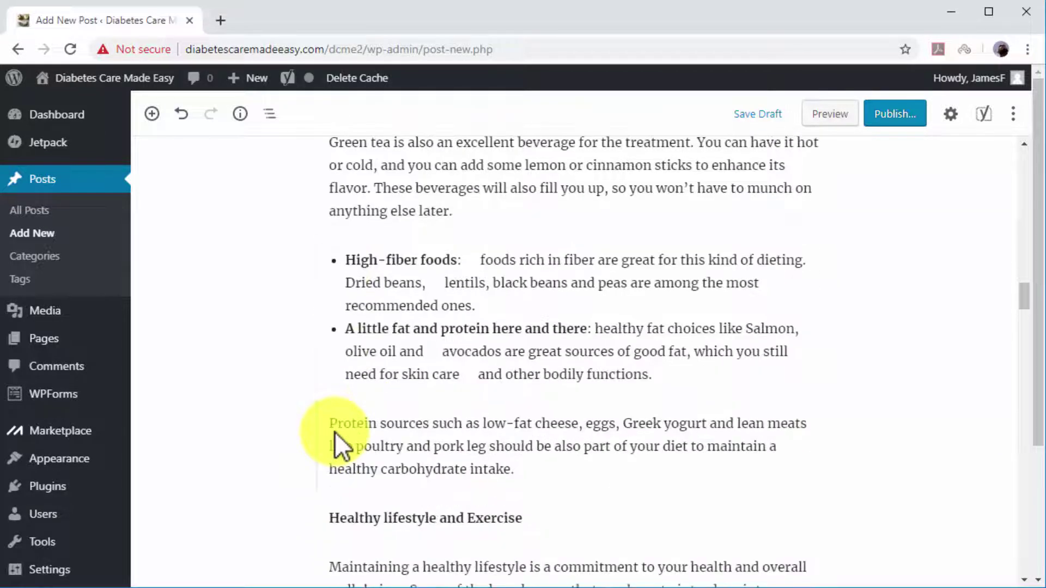
{"action": "scroll", "coordinate": [334, 431], "scroll_direction": "down", "scroll_amount": 2}
- Prefix the Healthy lifestyle and Exercise heading with '5)' and the Medication heading with '6)'
{"action": "left_click", "coordinate": [334, 435]}
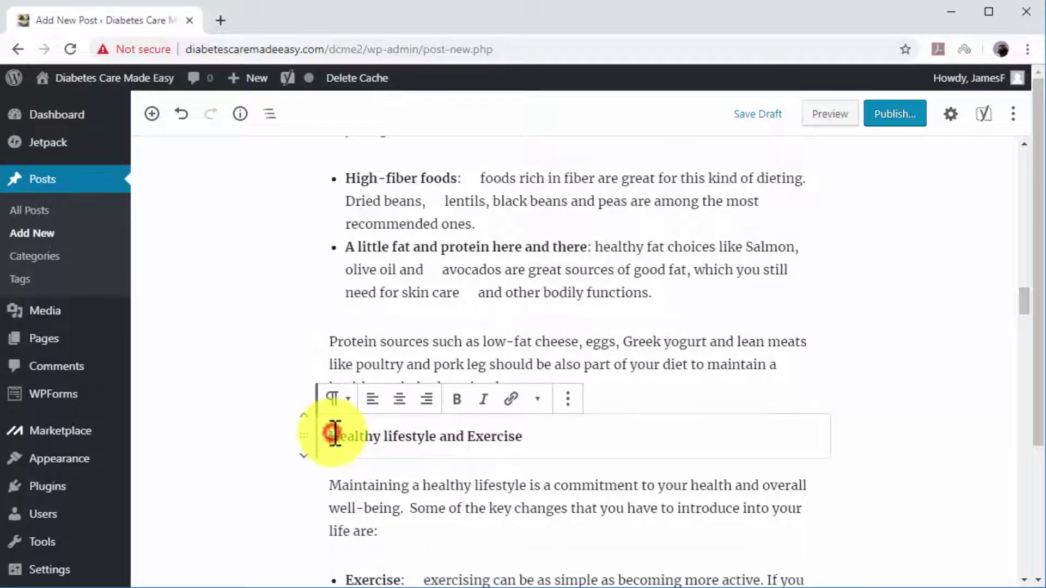
{"action": "type", "text": "5)"}
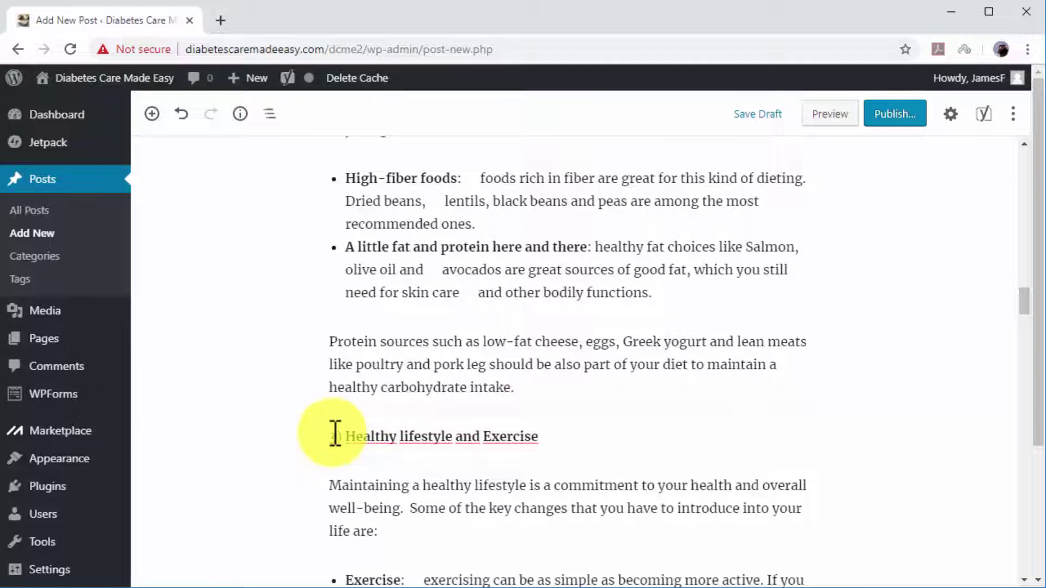
{"action": "scroll", "coordinate": [334, 433], "scroll_direction": "down", "scroll_amount": 6}
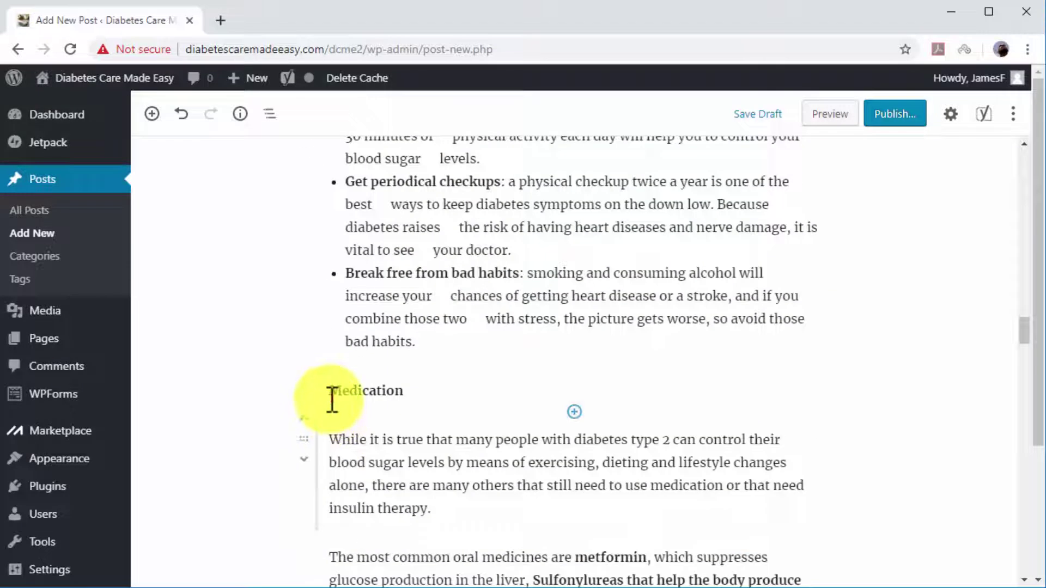
{"action": "left_click", "coordinate": [332, 401]}
{"action": "type", "text": "6)"}
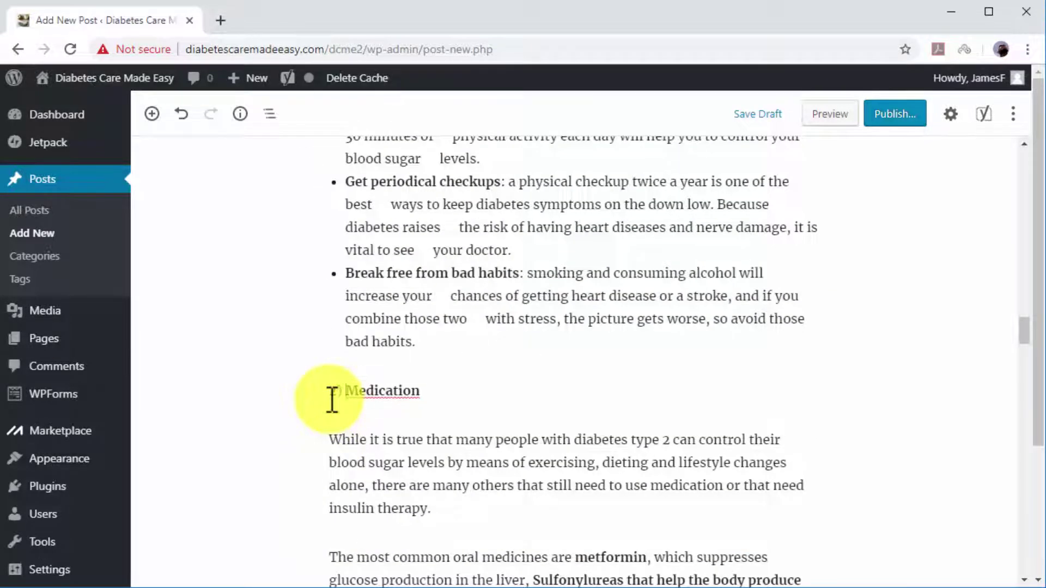
{"action": "scroll", "coordinate": [331, 400], "scroll_direction": "down", "scroll_amount": 7}
- Type '1.' before The EasyTouch Diabetes Testing Kit to make it numbered list item 1
{"action": "left_click", "coordinate": [325, 331]}
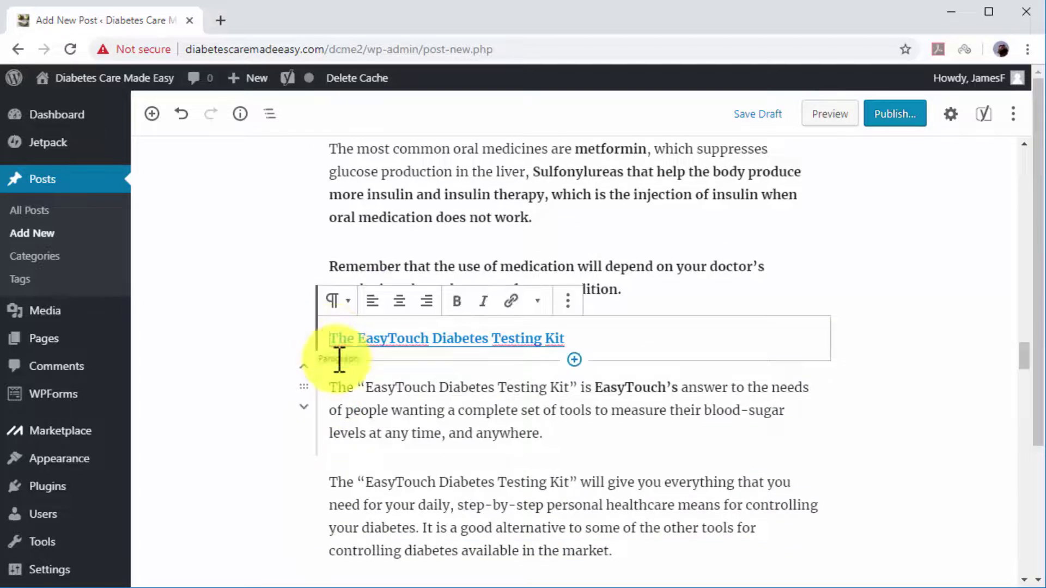
{"action": "type", "text": "1."}
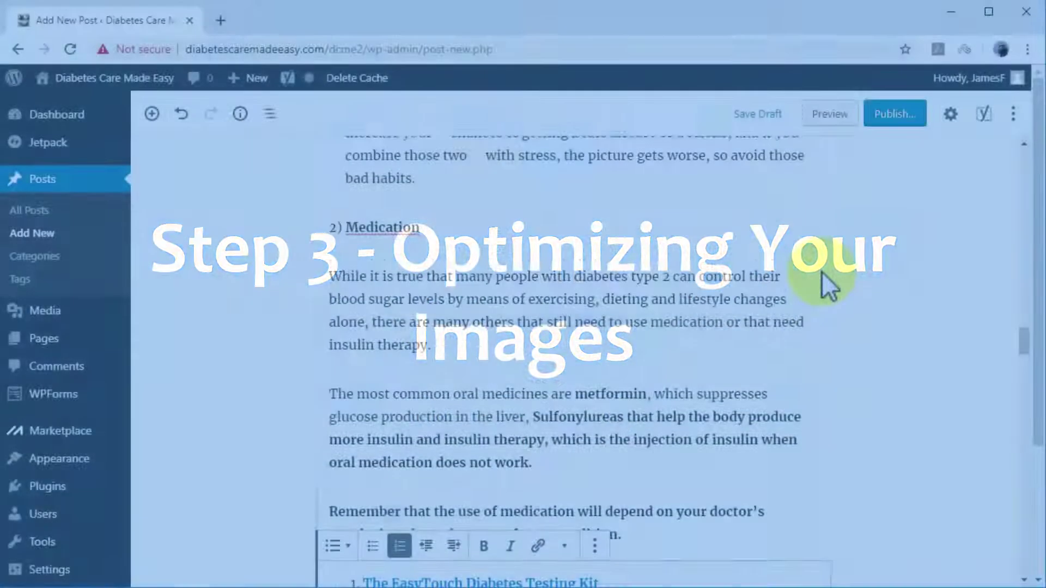
{"action": "scroll", "coordinate": [821, 272], "scroll_direction": "up", "scroll_amount": 10}
- Remove the stray 'bio fresh fruits and vegetables' line from the post
{"action": "scroll", "coordinate": [822, 272], "scroll_direction": "up", "scroll_amount": 6}
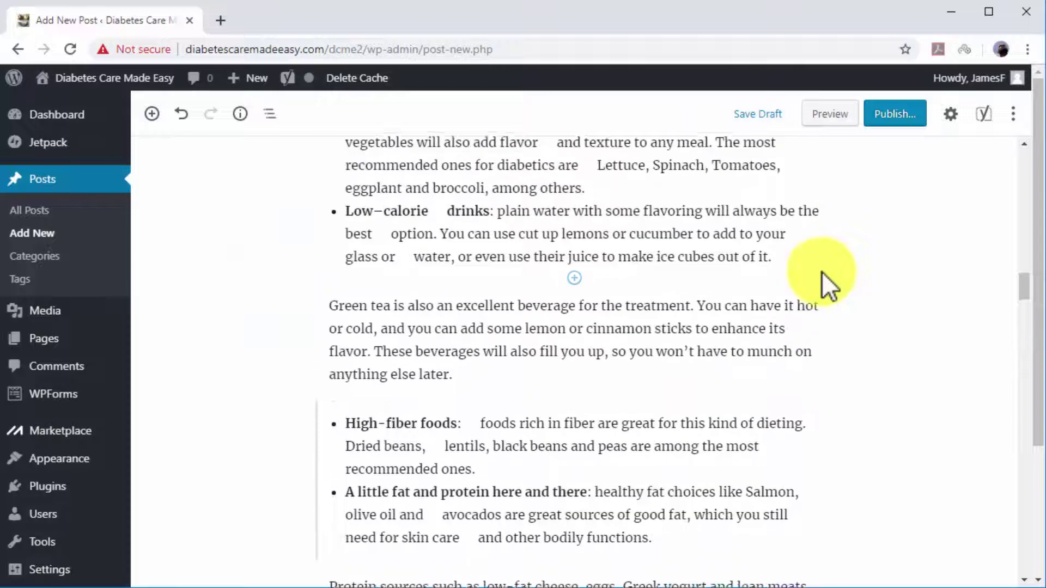
{"action": "scroll", "coordinate": [821, 272], "scroll_direction": "up", "scroll_amount": 6}
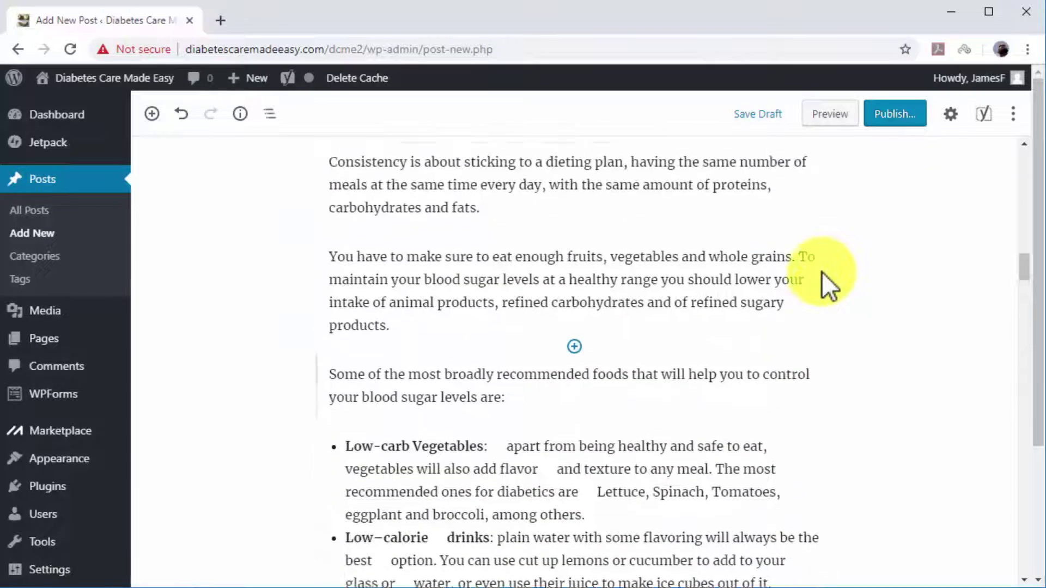
{"action": "scroll", "coordinate": [821, 272], "scroll_direction": "up", "scroll_amount": 2}
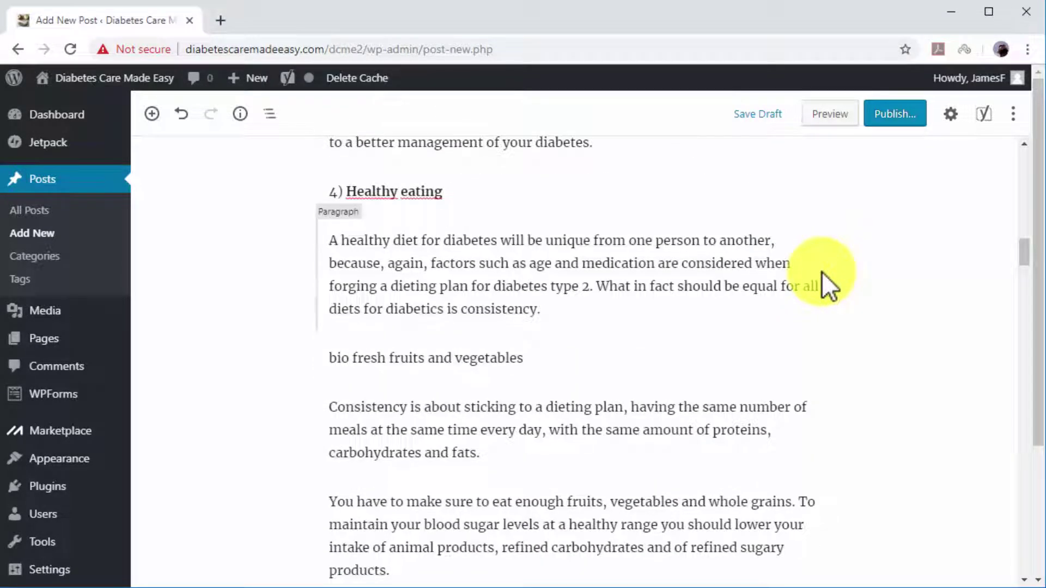
{"action": "key", "text": "ctrl+z"}
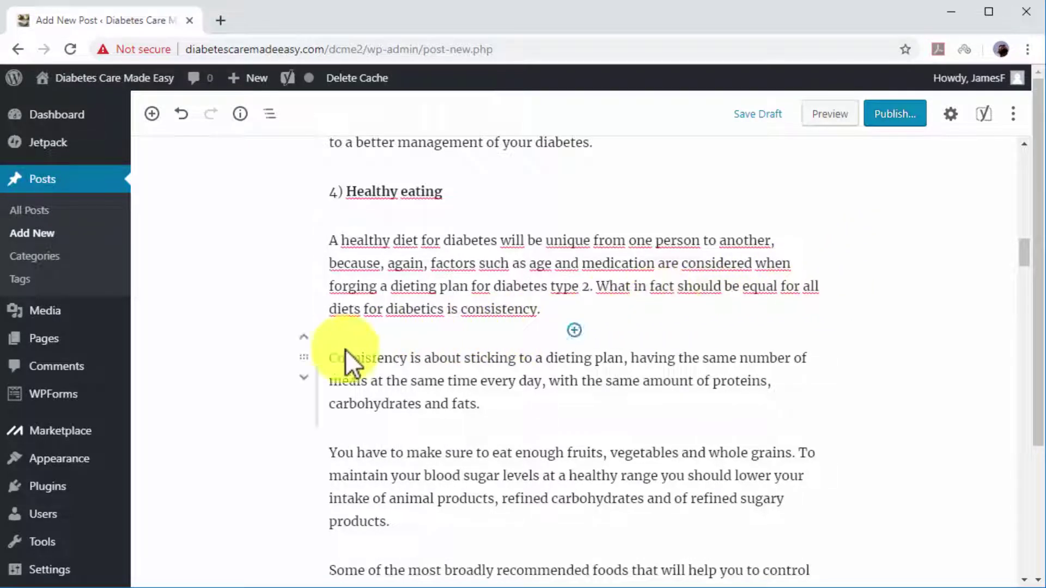
- Add an empty block after the whole grains paragraph ending 'products.', undoing a misplaced one first
{"action": "left_click", "coordinate": [499, 404]}
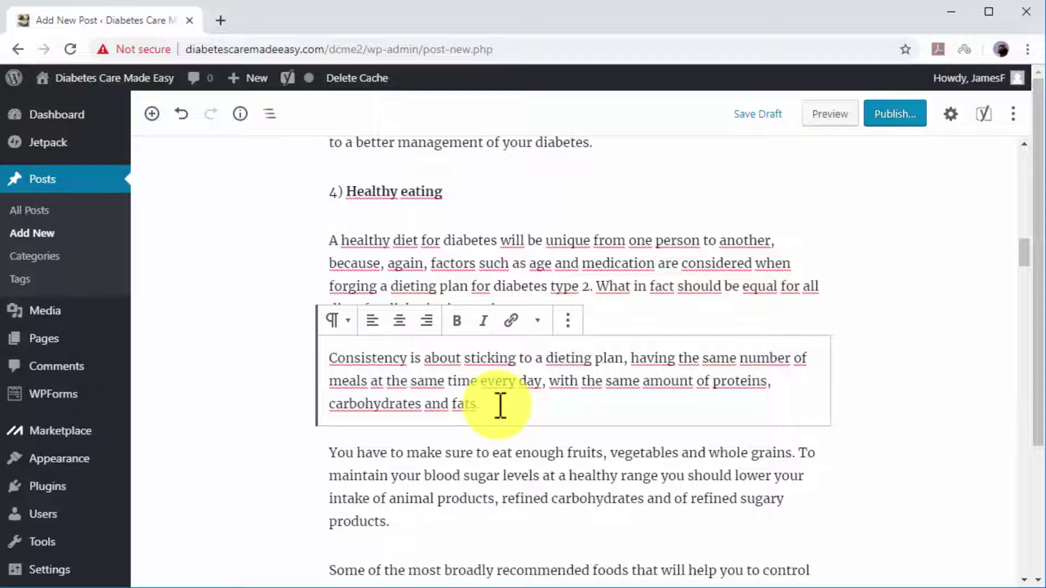
{"action": "key", "text": "Return"}
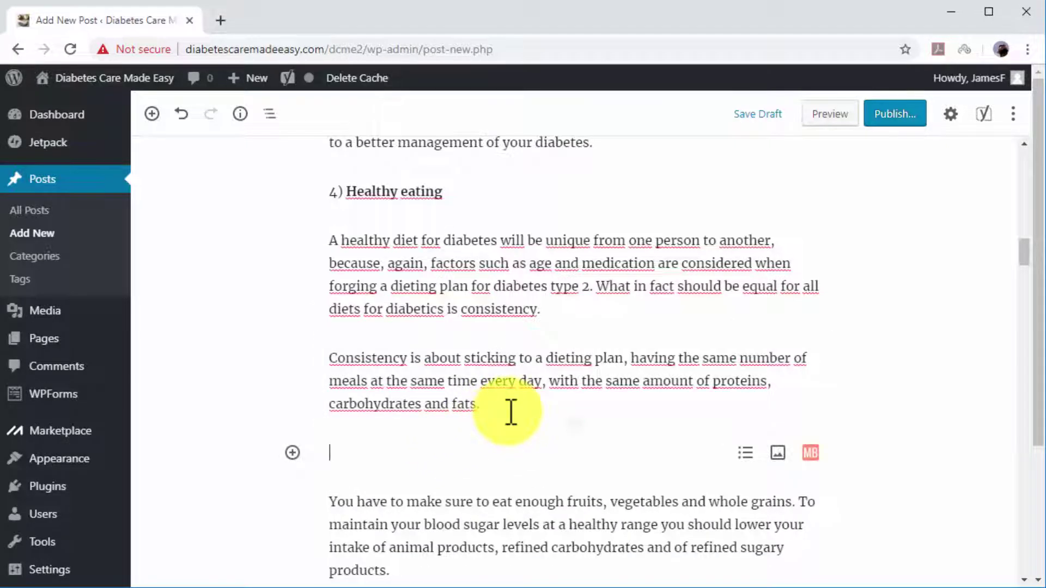
{"action": "left_click", "coordinate": [185, 116]}
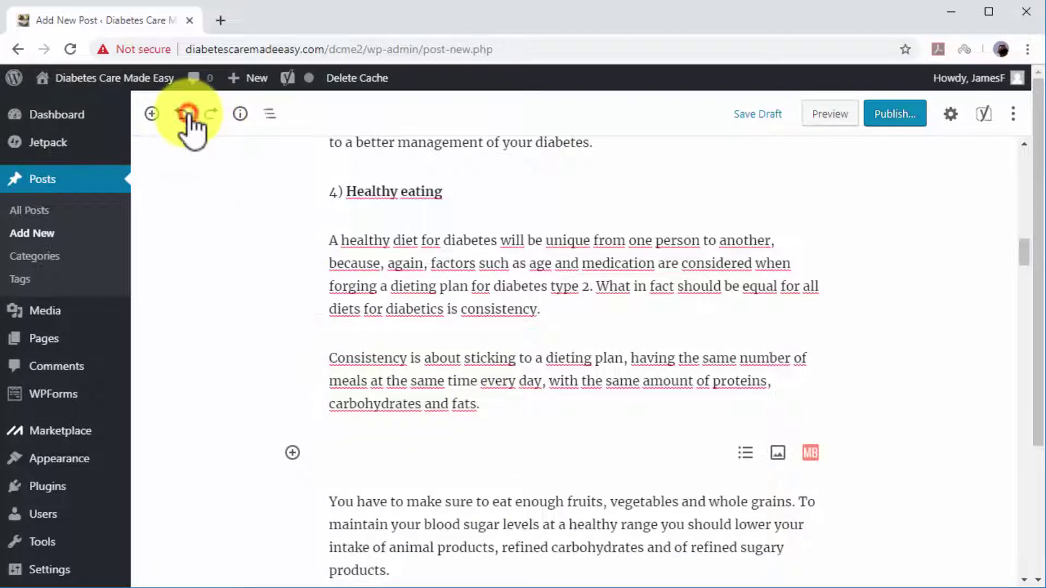
{"action": "left_click", "coordinate": [182, 114]}
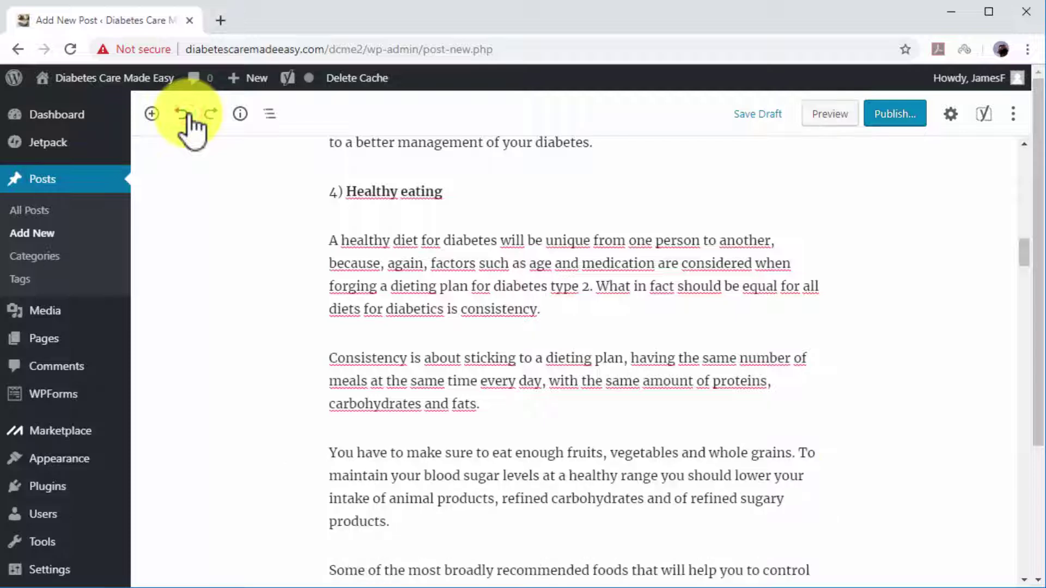
{"action": "left_click", "coordinate": [430, 517]}
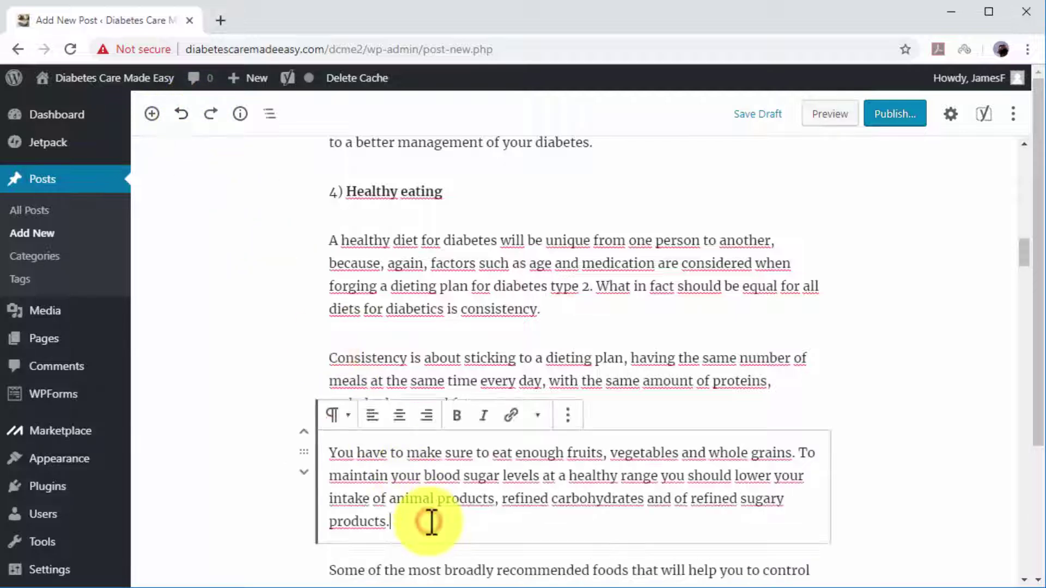
{"action": "key", "text": "Return"}
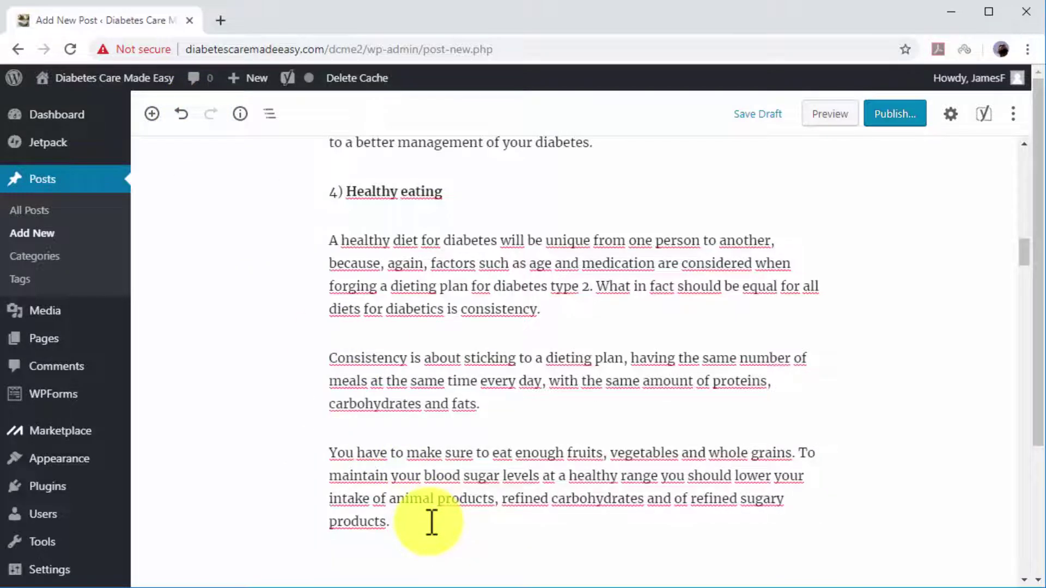
{"action": "scroll", "coordinate": [431, 522], "scroll_direction": "down", "scroll_amount": 2}
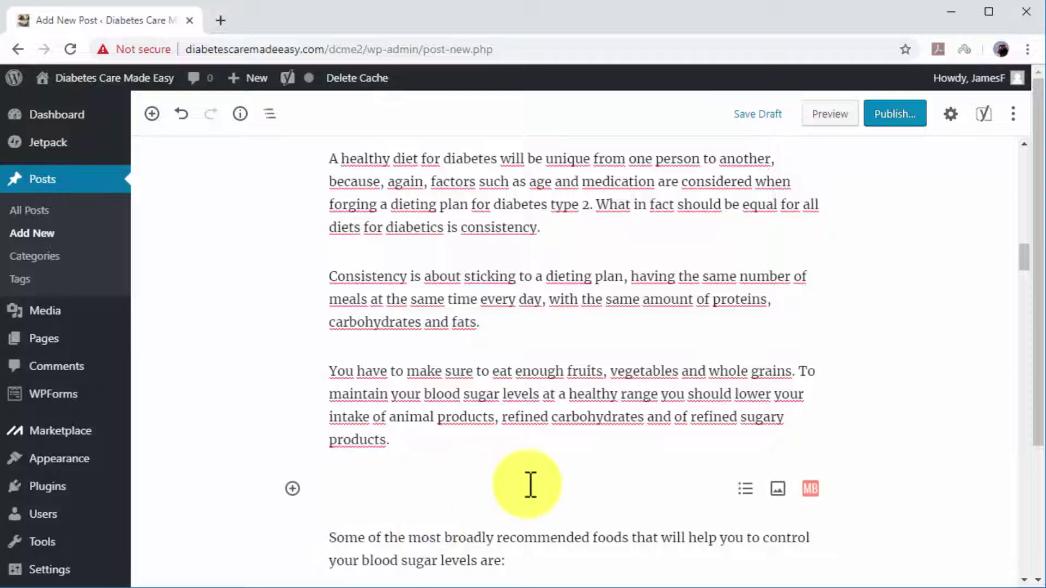
- Turn the empty block into an image block and upload the Diabetes Care Food image
{"action": "left_click", "coordinate": [778, 489]}
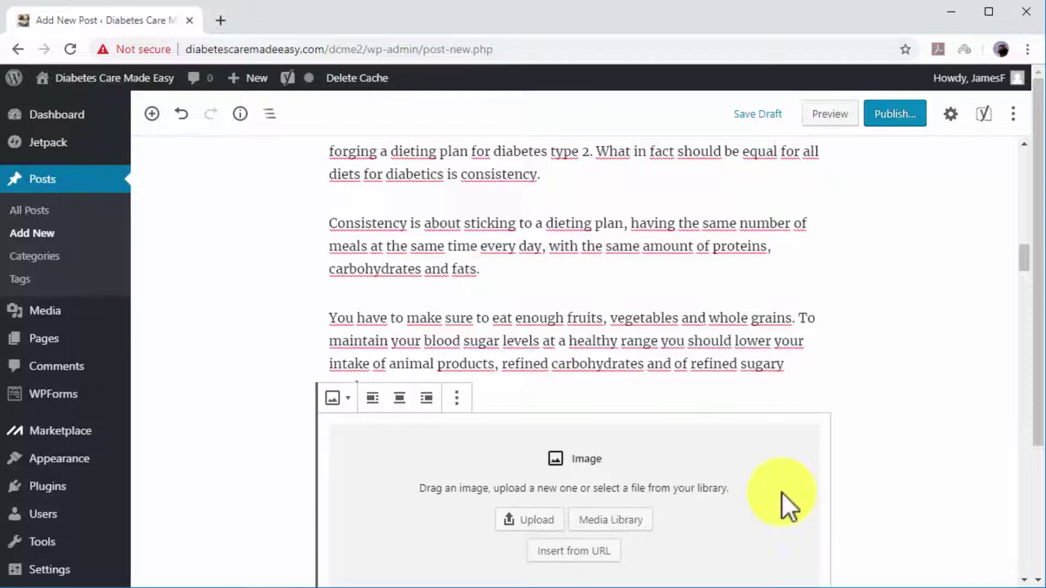
{"action": "left_click", "coordinate": [561, 520]}
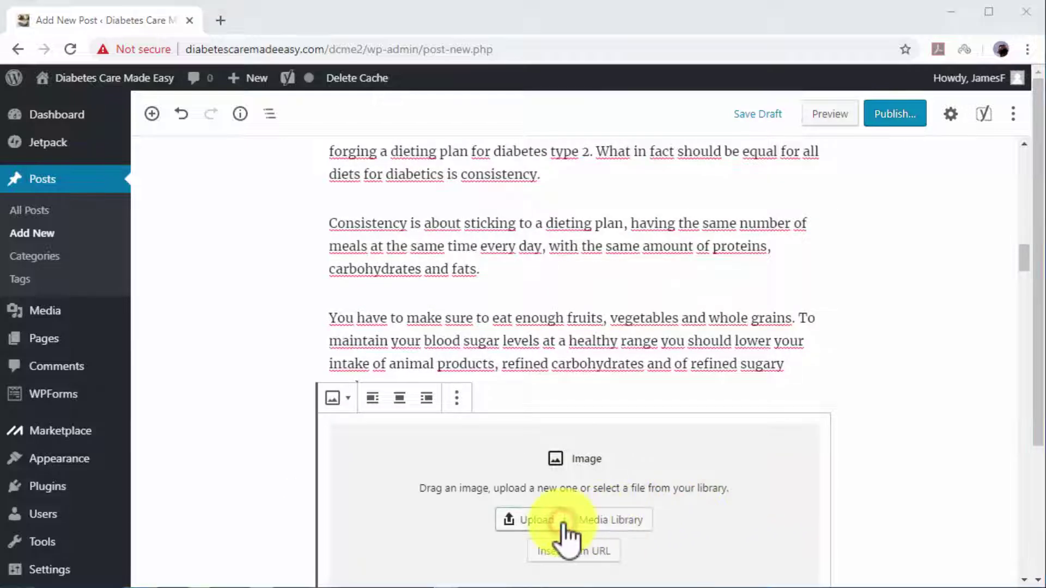
{"action": "double_click", "coordinate": [222, 277]}
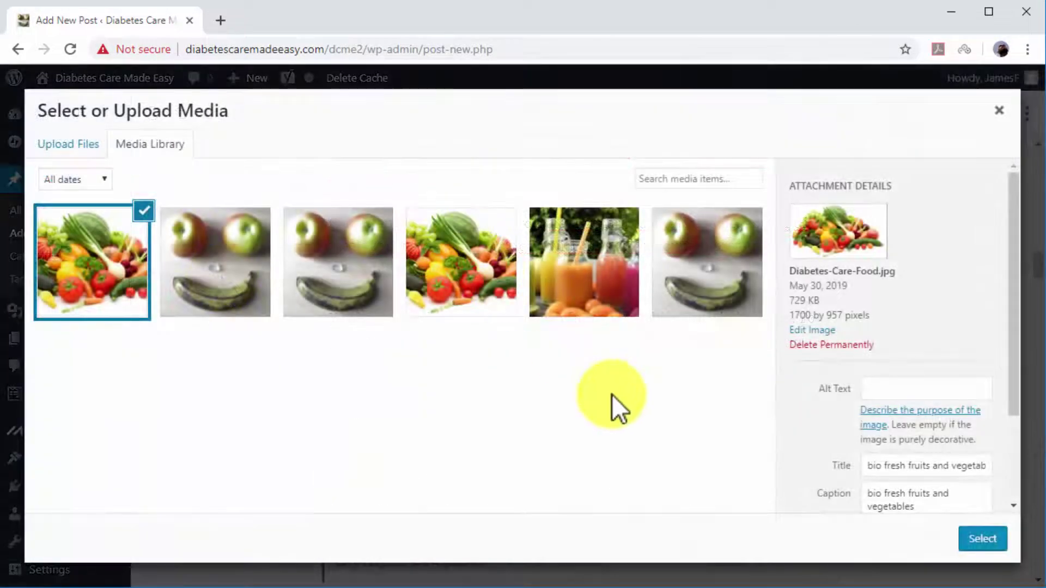
- Set alt text and title 'Diabetic Food' and caption 'Healty Eating For Diabetes', then insert the image
{"action": "left_click", "coordinate": [878, 390]}
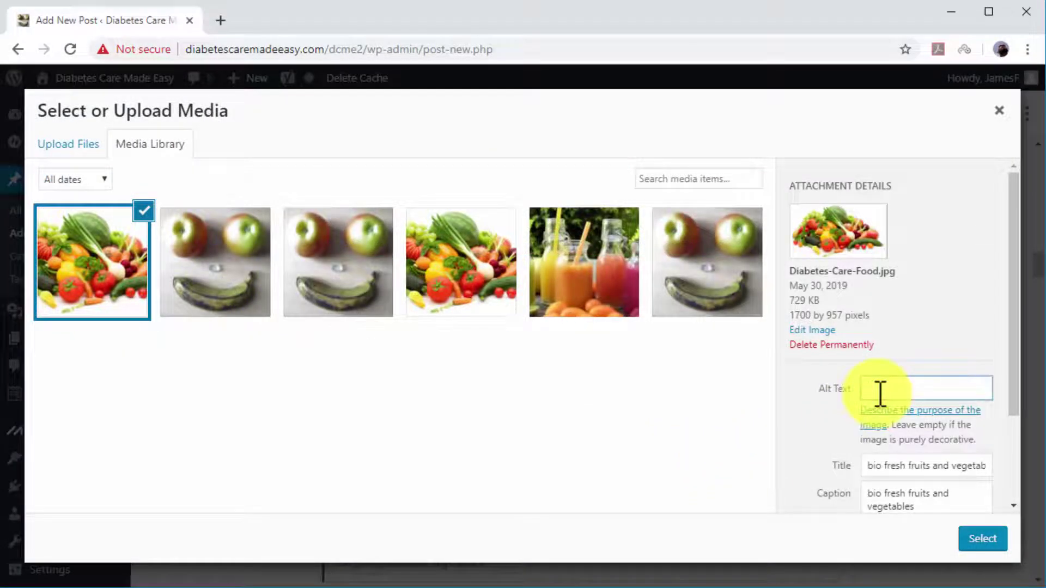
{"action": "type", "text": "Diabetic Food"}
{"action": "triple_click", "coordinate": [909, 464]}
{"action": "type", "text": "Diabetic Food"}
{"action": "scroll", "coordinate": [909, 464], "scroll_direction": "down", "scroll_amount": 2}
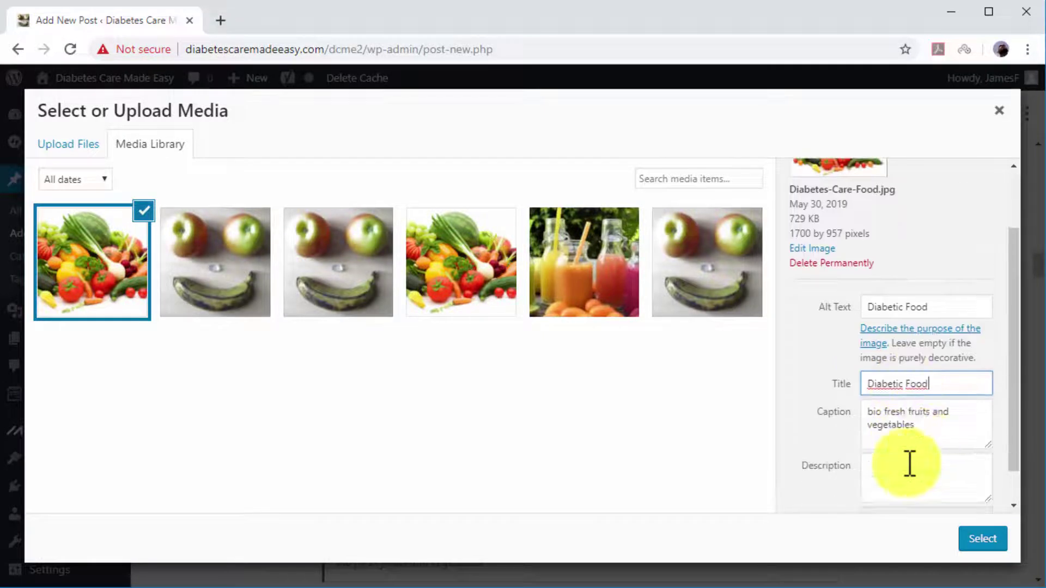
{"action": "left_click", "coordinate": [927, 435]}
{"action": "key", "text": "BackSpace"}
{"action": "key", "text": "BackSpace"}
{"action": "key", "text": "BackSpace"}
{"action": "key", "text": "BackSpace"}
{"action": "key", "text": "BackSpace"}
{"action": "key", "text": "BackSpace"}
{"action": "key", "text": "BackSpace"}
{"action": "key", "text": "BackSpace"}
{"action": "key", "text": "BackSpace"}
{"action": "key", "text": "BackSpace"}
{"action": "key", "text": "BackSpace"}
{"action": "key", "text": "BackSpace"}
{"action": "key", "text": "BackSpace"}
{"action": "key", "text": "BackSpace"}
{"action": "key", "text": "BackSpace"}
{"action": "key", "text": "BackSpace"}
{"action": "key", "text": "BackSpace"}
{"action": "key", "text": "BackSpace"}
{"action": "key", "text": "BackSpace"}
{"action": "key", "text": "BackSpace"}
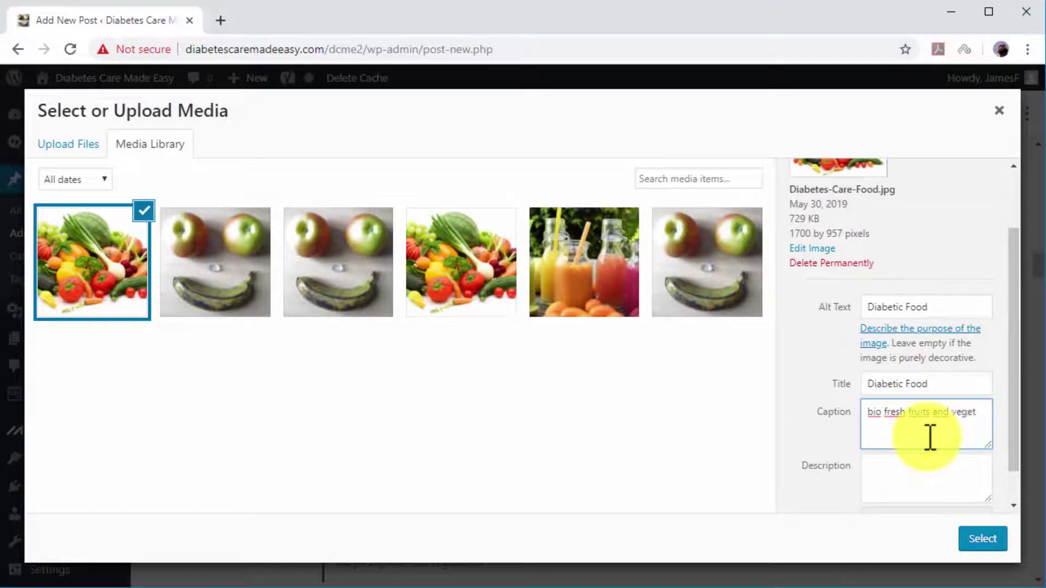
{"action": "type", "text": "Healty Eating For Diabetes"}
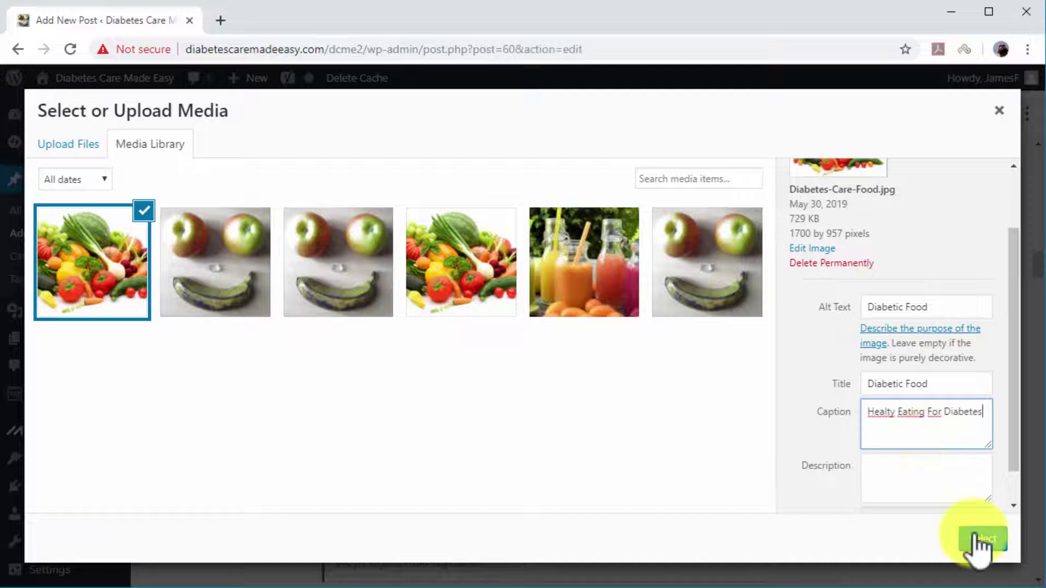
{"action": "left_click", "coordinate": [978, 539]}
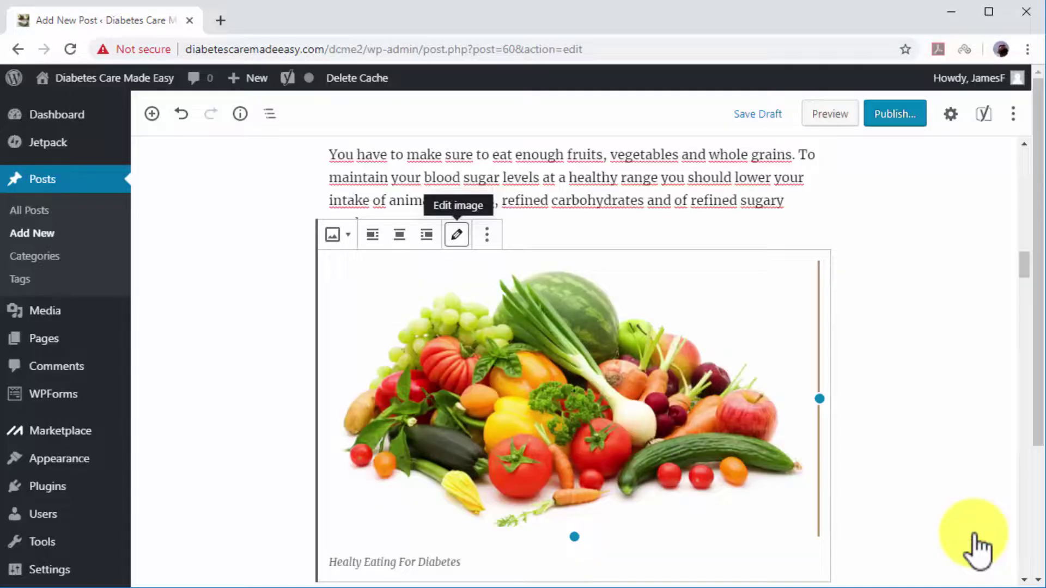
- Center-align the inserted vegetables image in the post
{"action": "left_click", "coordinate": [583, 367]}
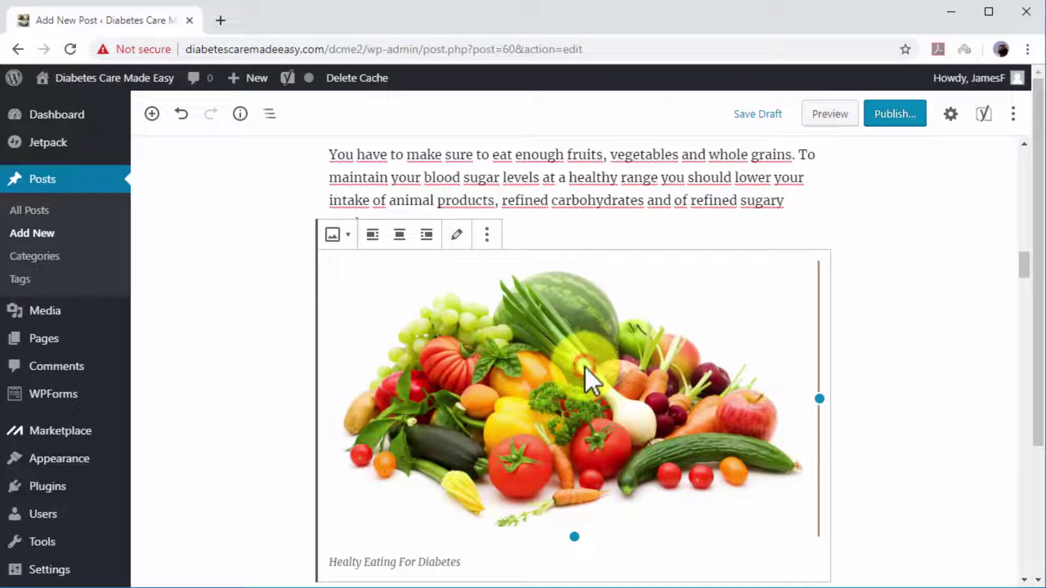
{"action": "left_click", "coordinate": [398, 236]}
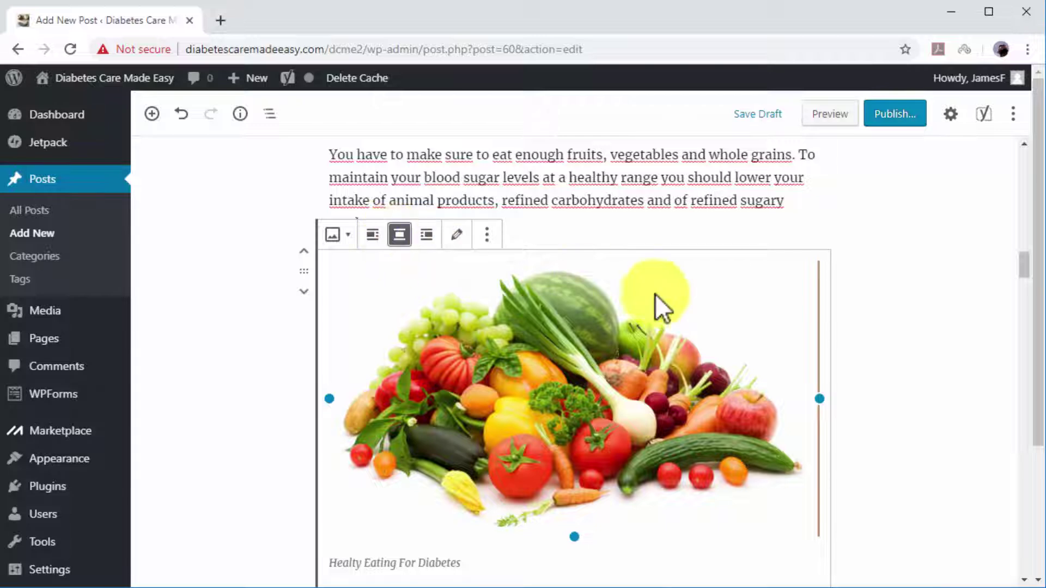
{"action": "scroll", "coordinate": [870, 345], "scroll_direction": "up", "scroll_amount": 10}
{"action": "scroll", "coordinate": [870, 345], "scroll_direction": "up", "scroll_amount": 20}
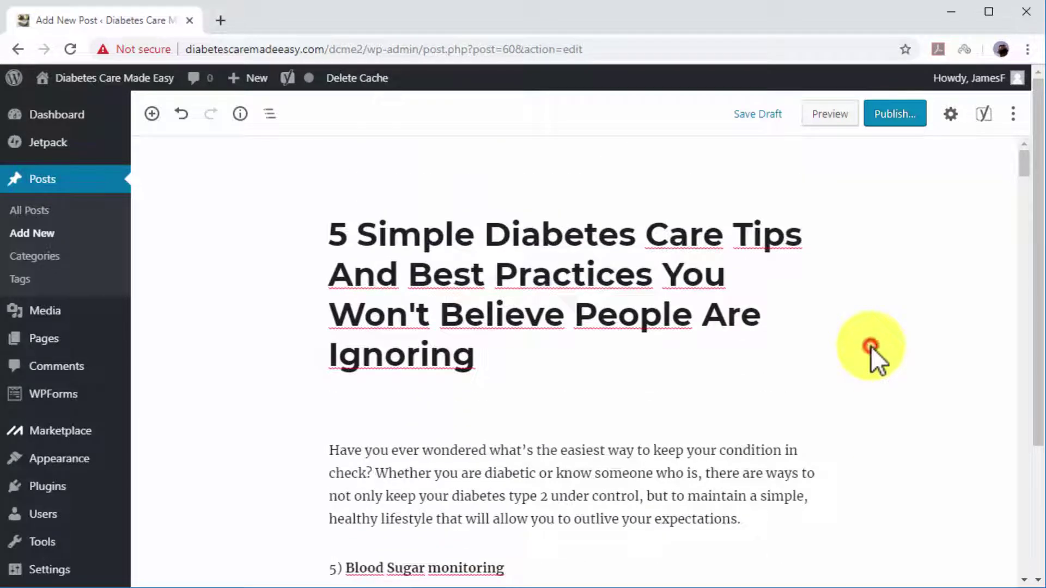
- Show the post's document settings with the Tags panel expanded
{"action": "key", "text": "Tab"}
{"action": "left_click", "coordinate": [950, 115]}
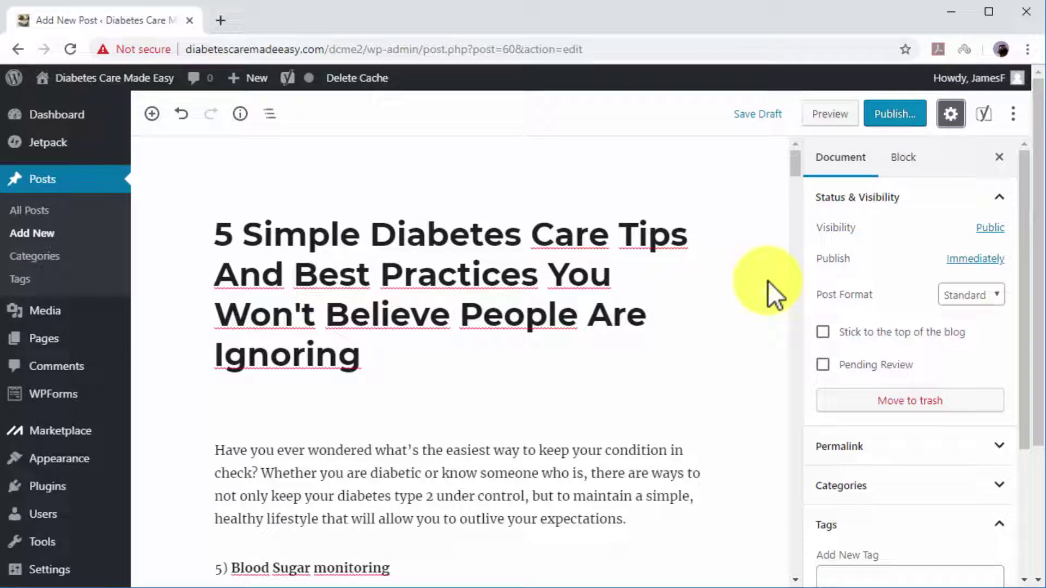
{"action": "left_click", "coordinate": [828, 173]}
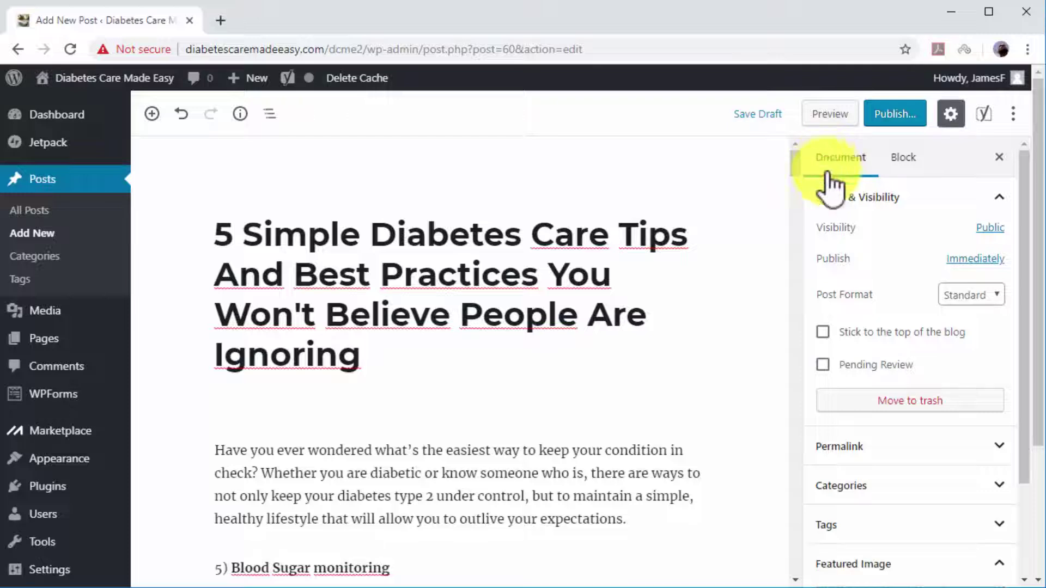
{"action": "left_click", "coordinate": [928, 530]}
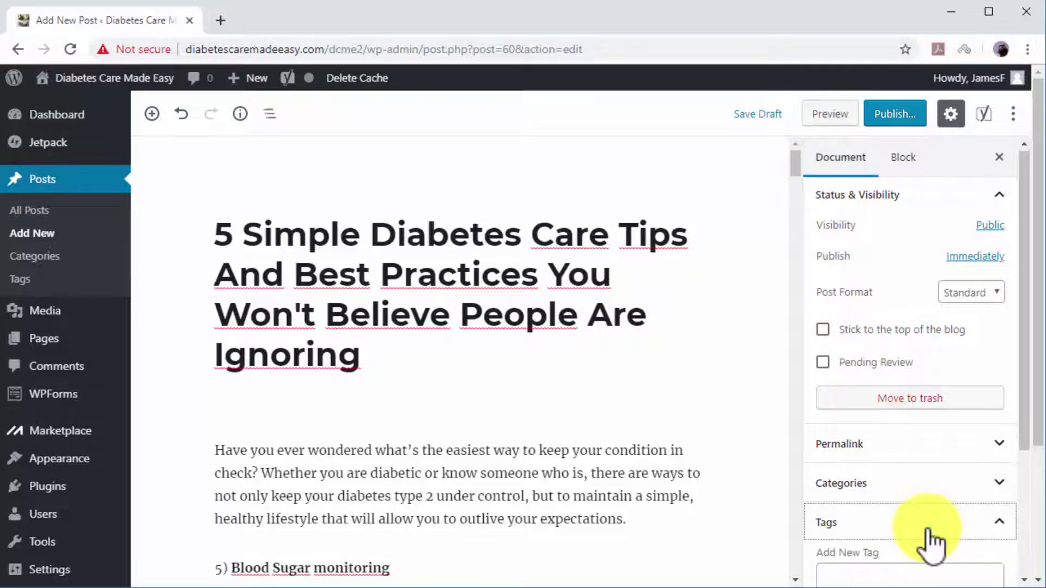
- Add the tags 'diabetes care' and 'diabetes tips', and begin typing 'Type 2 Dib'
{"action": "left_click", "coordinate": [901, 499]}
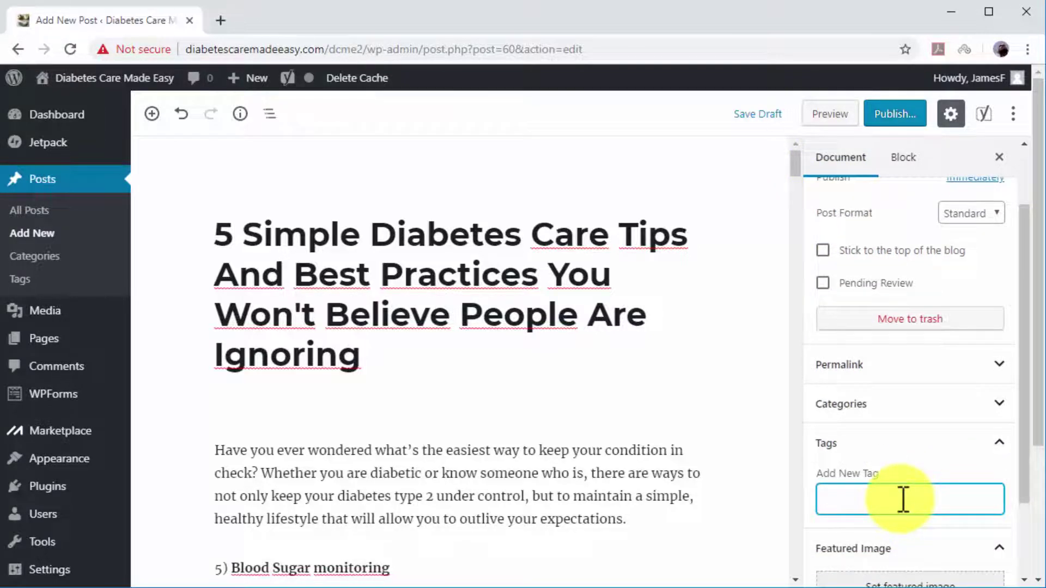
{"action": "type", "text": "diabetes care, Diabetes"}
{"action": "type", "text": "tips"}
{"action": "key", "text": "Return"}
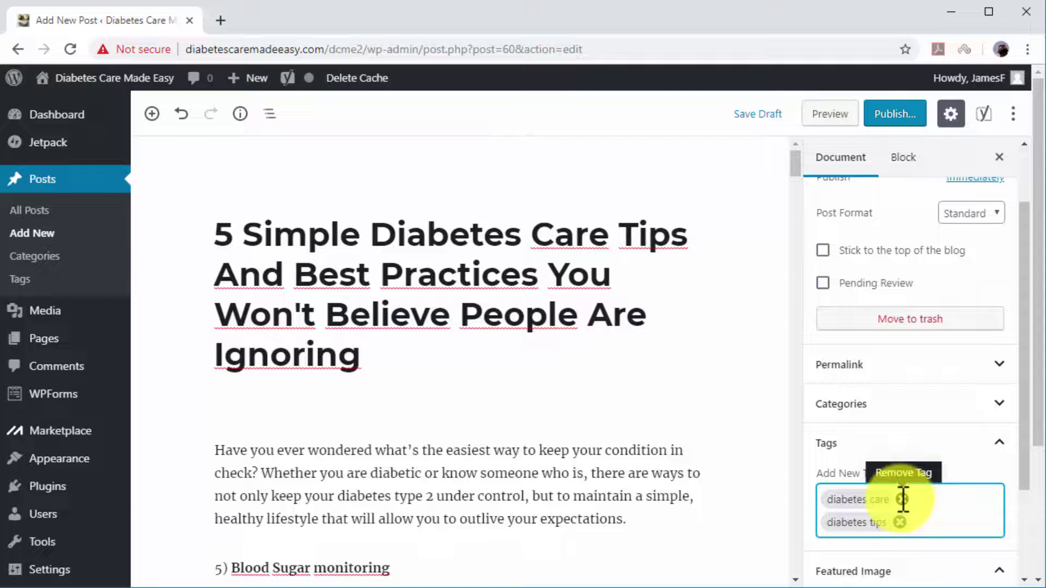
{"action": "type", "text": "Type 2 "}
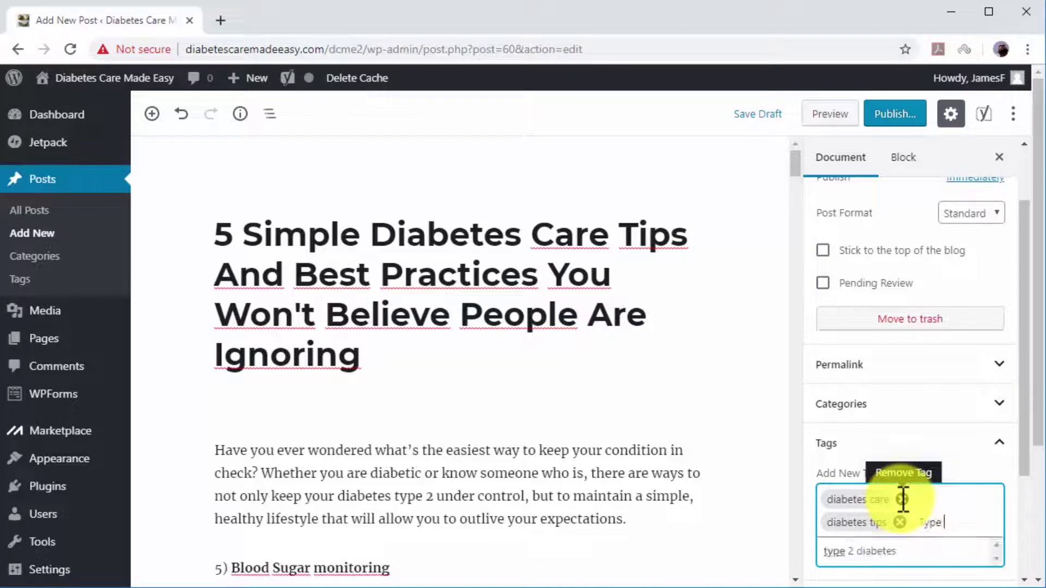
{"action": "type", "text": "Dib"}
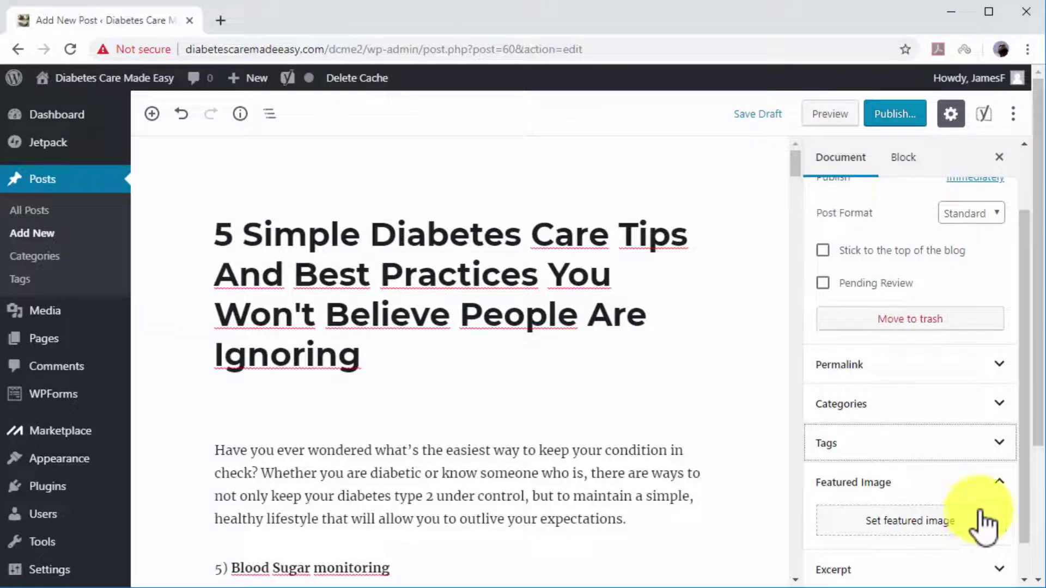
- Choose the smoothies photo as the post's featured image
{"action": "left_click", "coordinate": [993, 482]}
{"action": "left_click", "coordinate": [991, 487]}
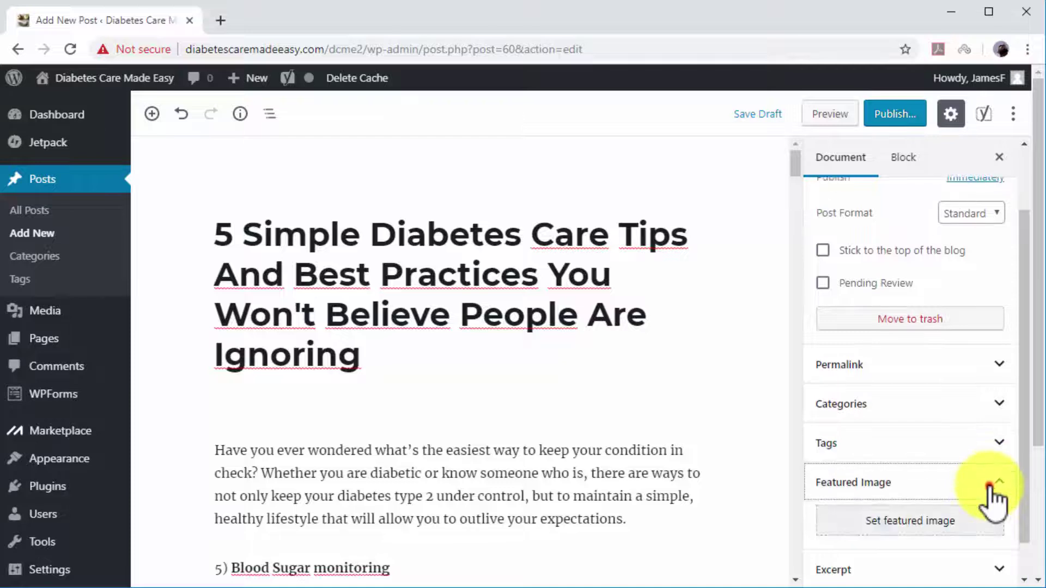
{"action": "left_click", "coordinate": [976, 522]}
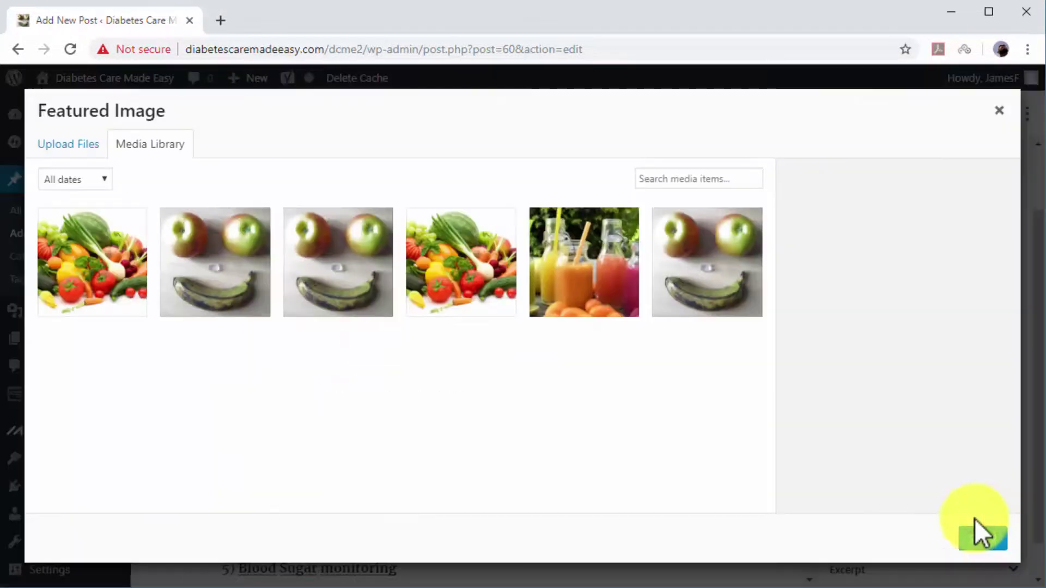
{"action": "left_click", "coordinate": [618, 283]}
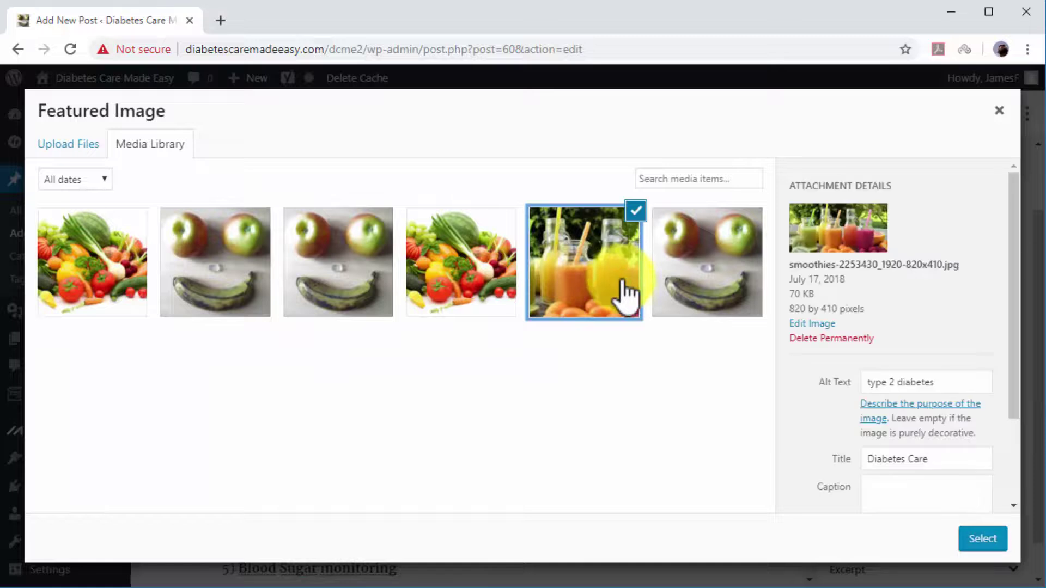
- Give the smoothies photo alt text and title 'Diabetes Tips', confirm it, and publish the post
{"action": "left_click", "coordinate": [950, 377]}
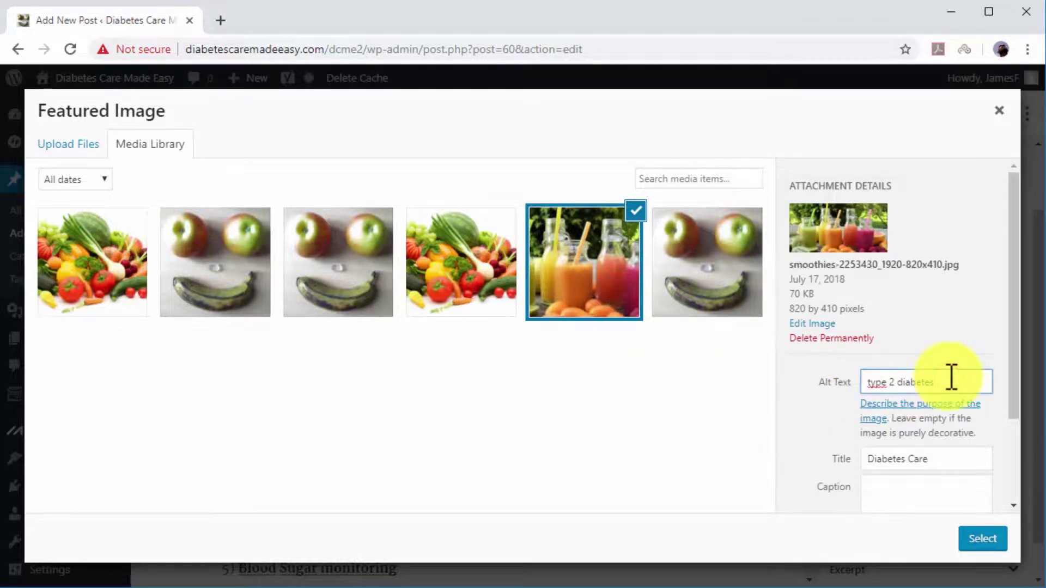
{"action": "key", "text": "BackSpace"}
{"action": "key", "text": "BackSpace"}
{"action": "key", "text": "BackSpace"}
{"action": "key", "text": "BackSpace"}
{"action": "key", "text": "BackSpace"}
{"action": "key", "text": "BackSpace"}
{"action": "key", "text": "BackSpace"}
{"action": "key", "text": "BackSpace"}
{"action": "key", "text": "BackSpace"}
{"action": "key", "text": "BackSpace"}
{"action": "key", "text": "BackSpace"}
{"action": "type", "text": "Diabetes Tips"}
{"action": "left_click", "coordinate": [956, 458]}
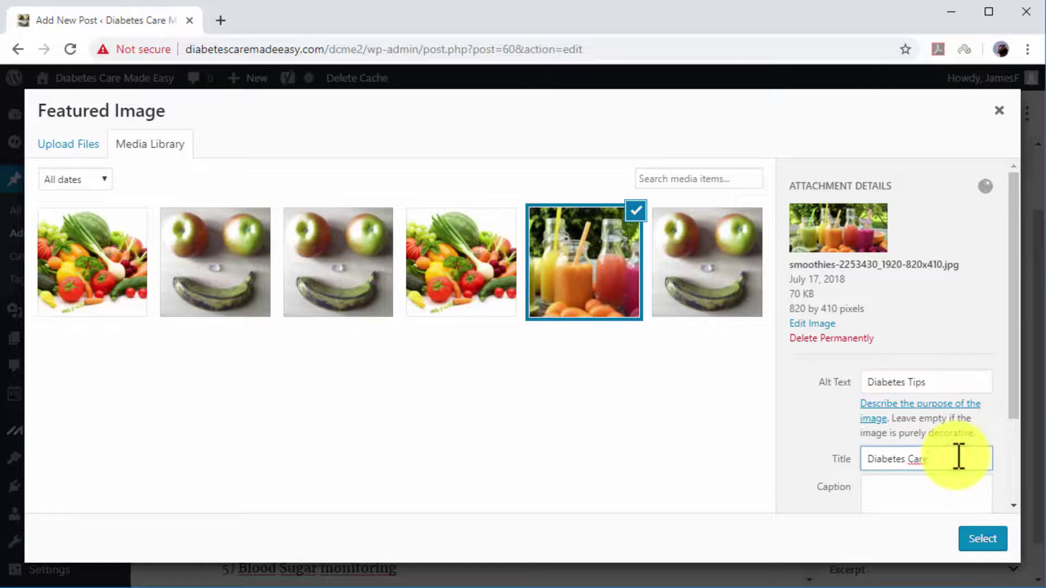
{"action": "key", "text": "BackSpace"}
{"action": "key", "text": "BackSpace"}
{"action": "key", "text": "BackSpace"}
{"action": "key", "text": "BackSpace"}
{"action": "type", "text": "Tips"}
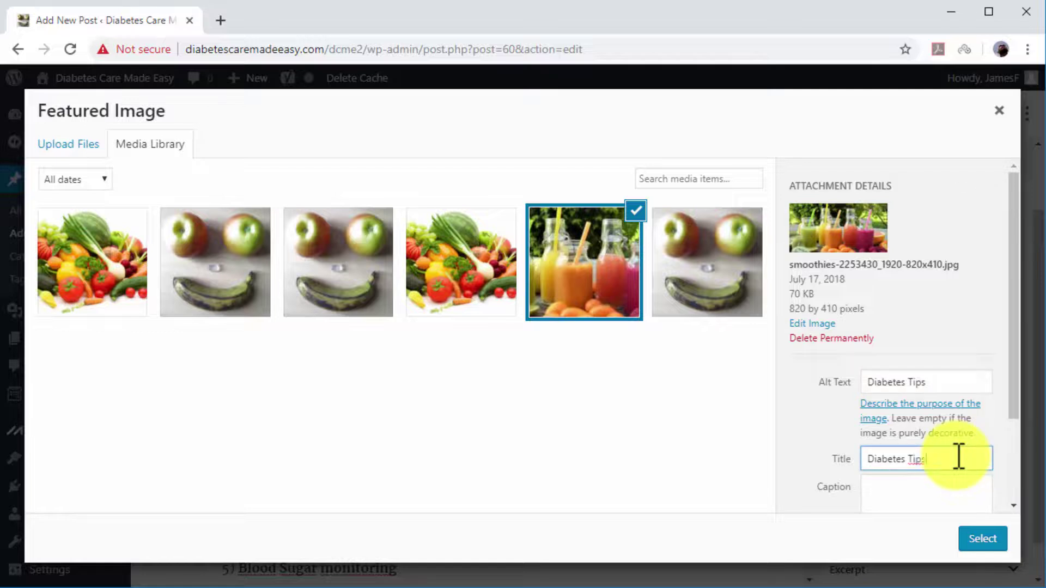
{"action": "left_click", "coordinate": [970, 528]}
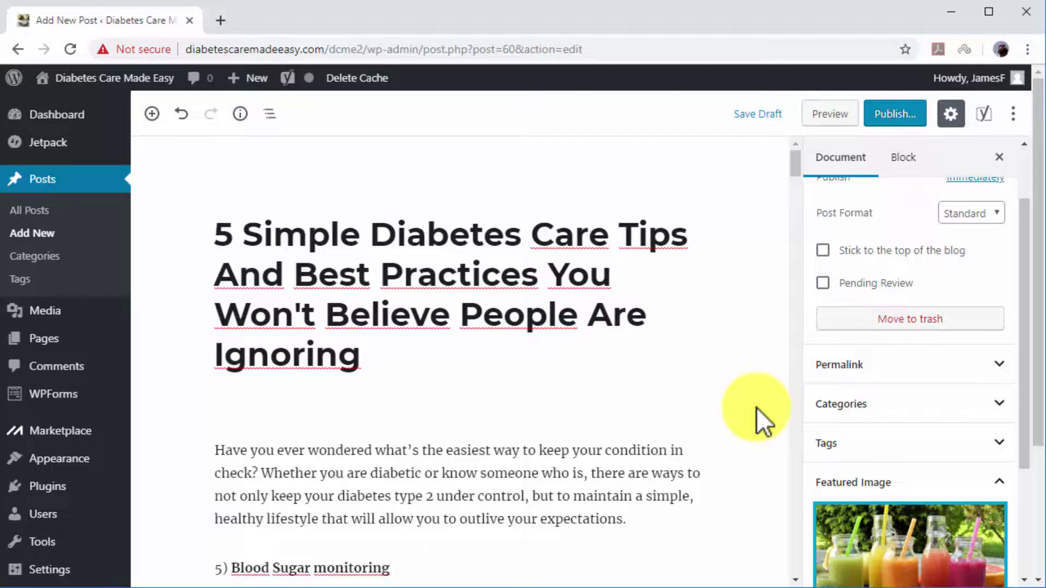
{"action": "left_click", "coordinate": [892, 121]}
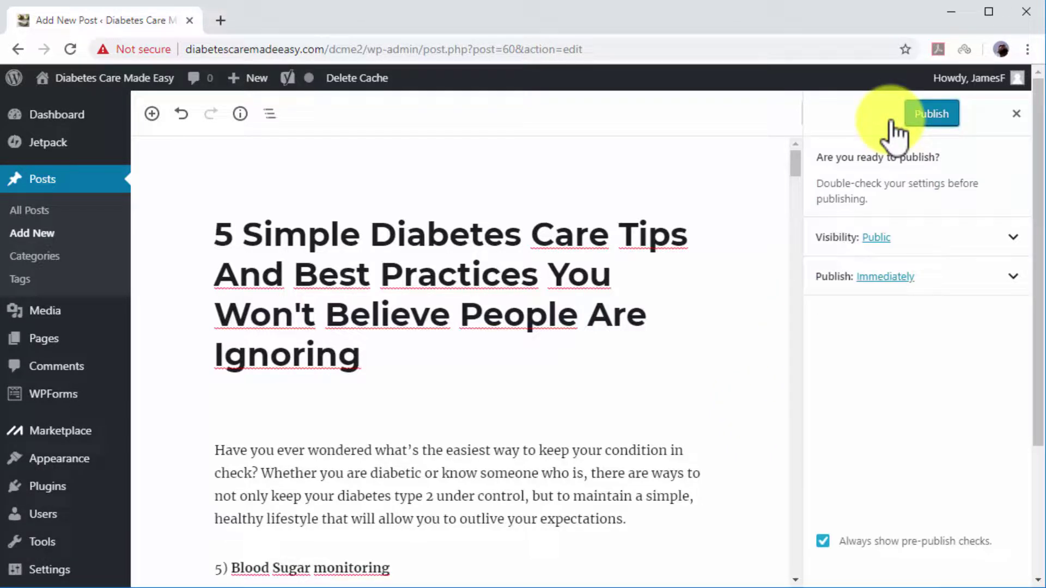
{"action": "left_click", "coordinate": [933, 117]}
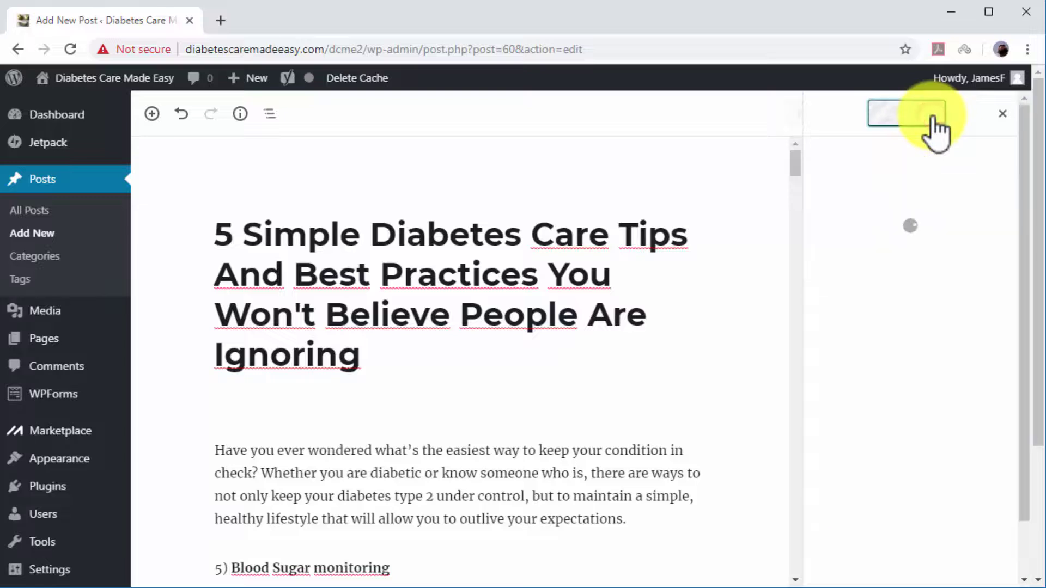